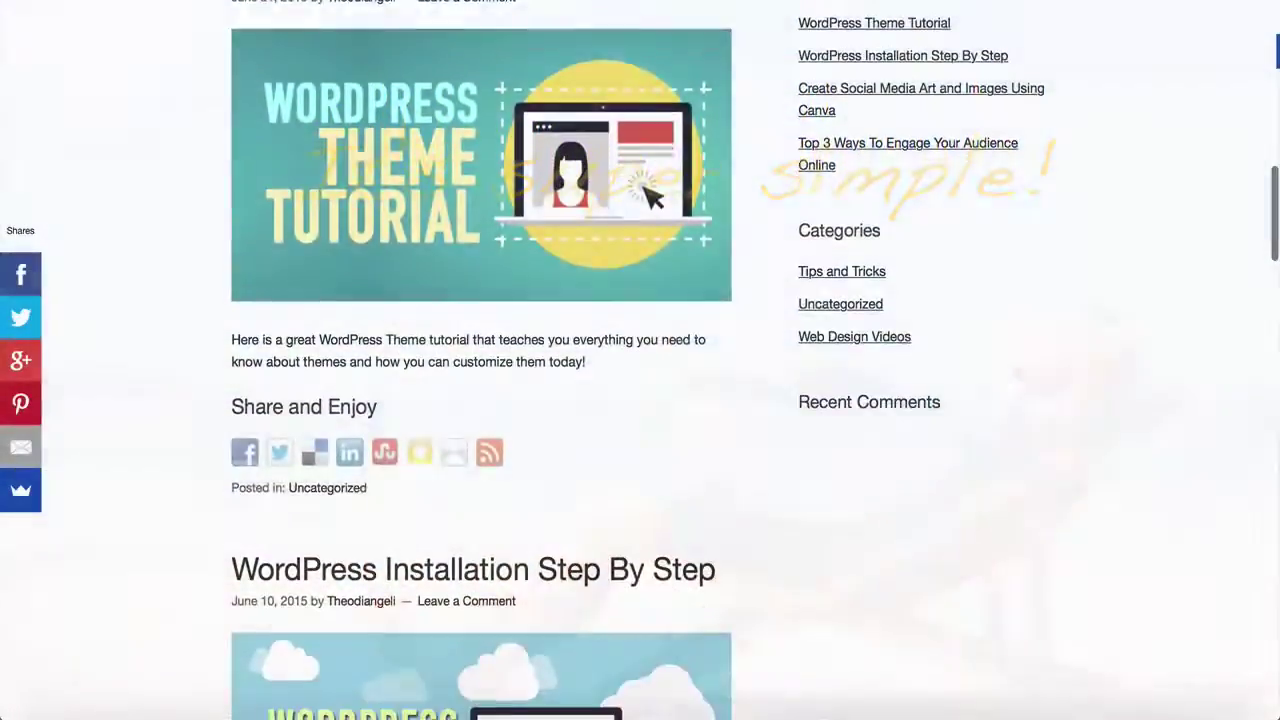
{"action": "scroll", "coordinate": [640, 360], "scroll_direction": "down", "scroll_amount": 1}
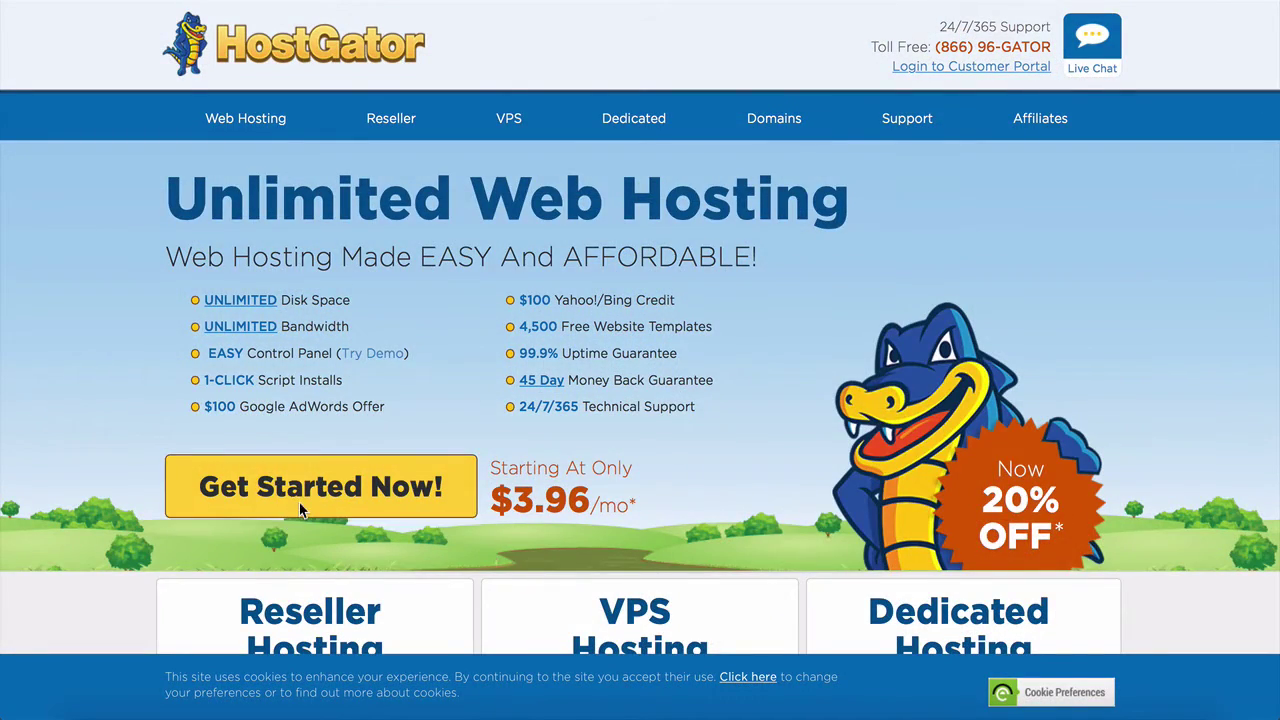
Step: From HostGator's web hosting plans, pick Hatchling with monthly billing and sign up
{"action": "left_click", "coordinate": [299, 503]}
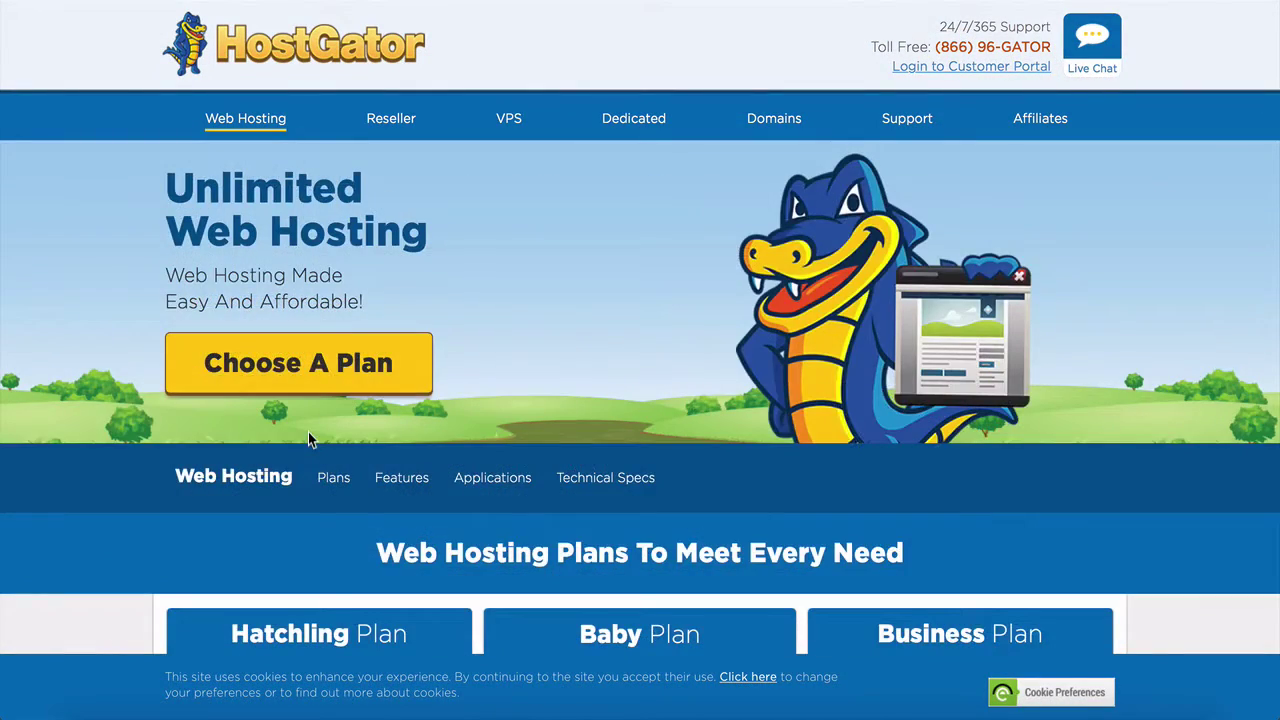
{"action": "left_click", "coordinate": [292, 378]}
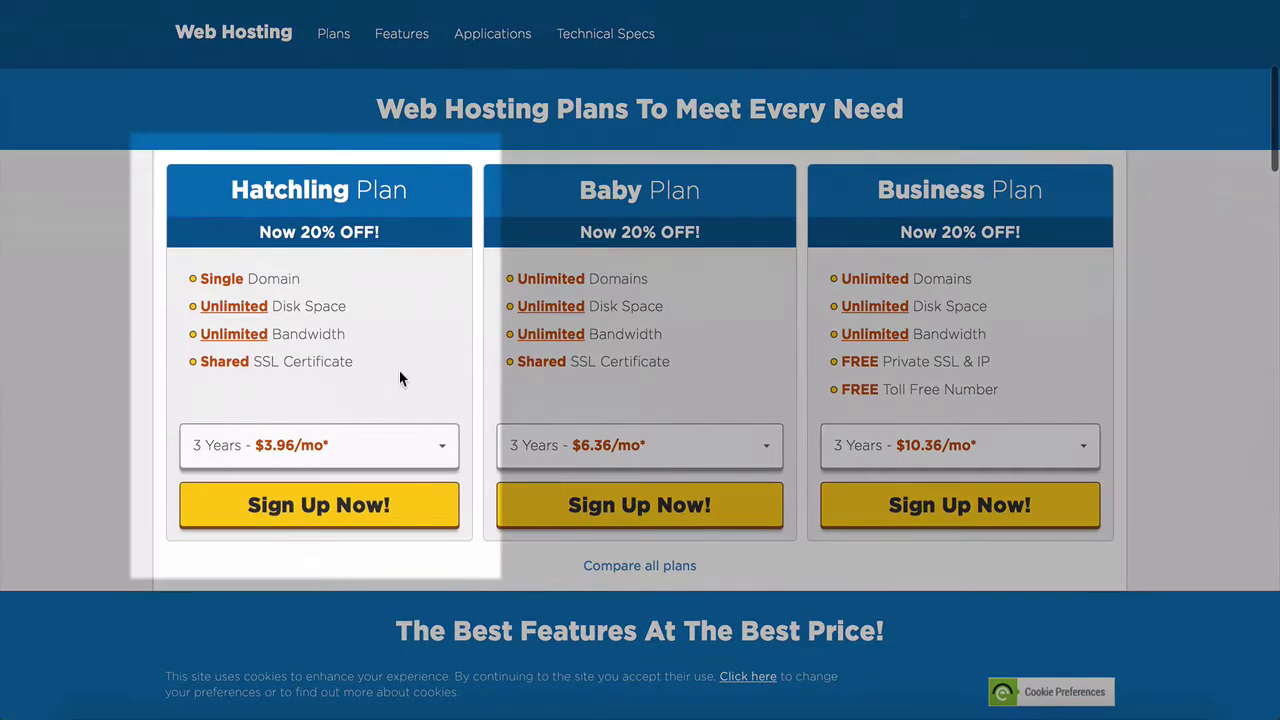
{"action": "left_click", "coordinate": [443, 448]}
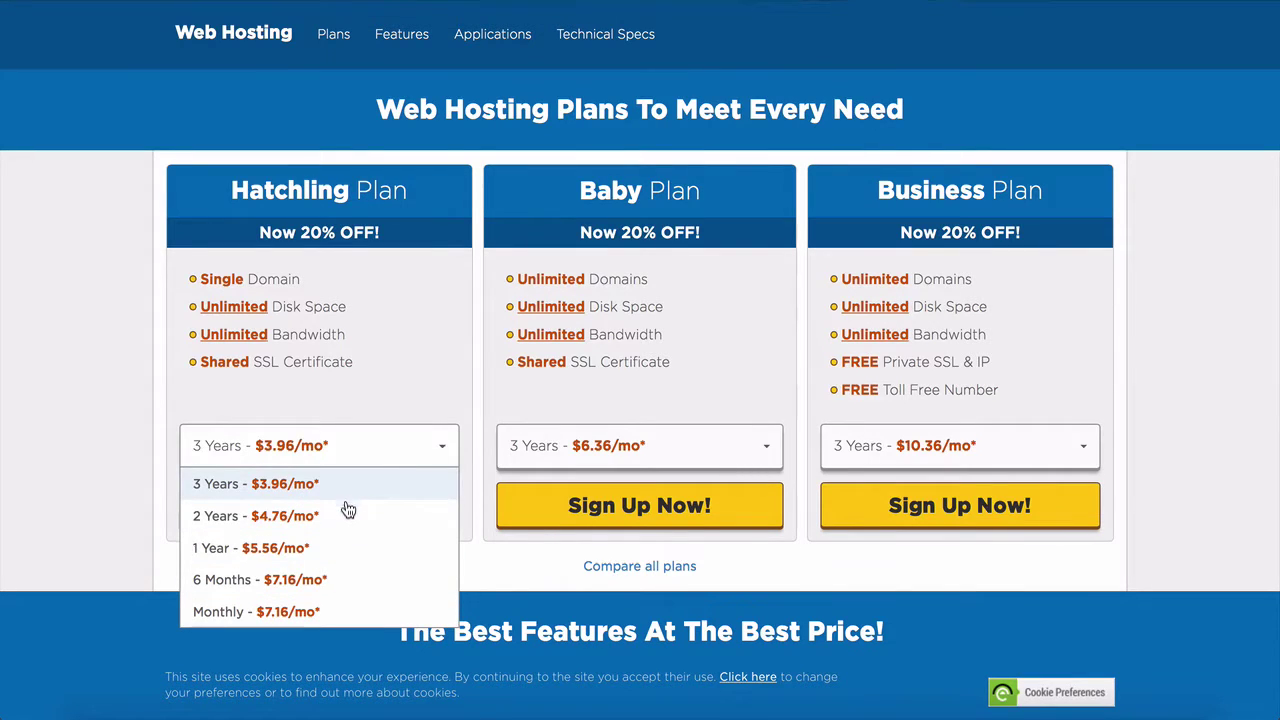
{"action": "left_click", "coordinate": [341, 613]}
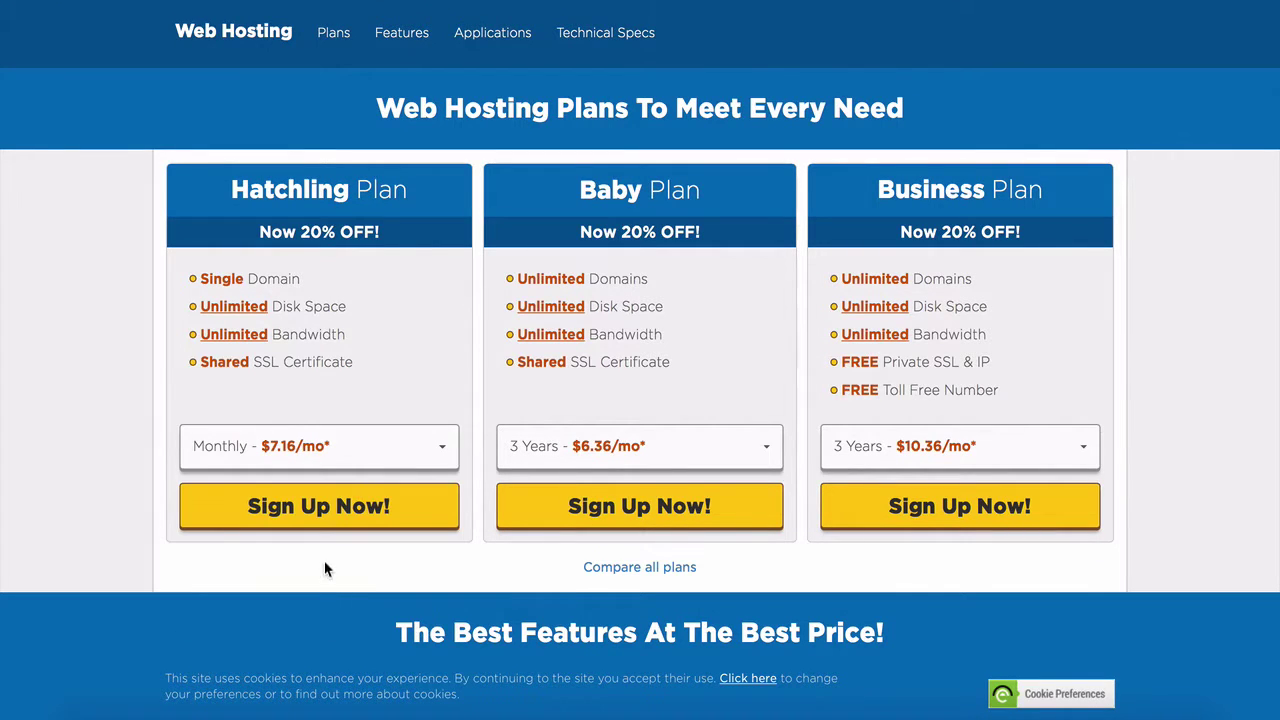
{"action": "left_click", "coordinate": [320, 526]}
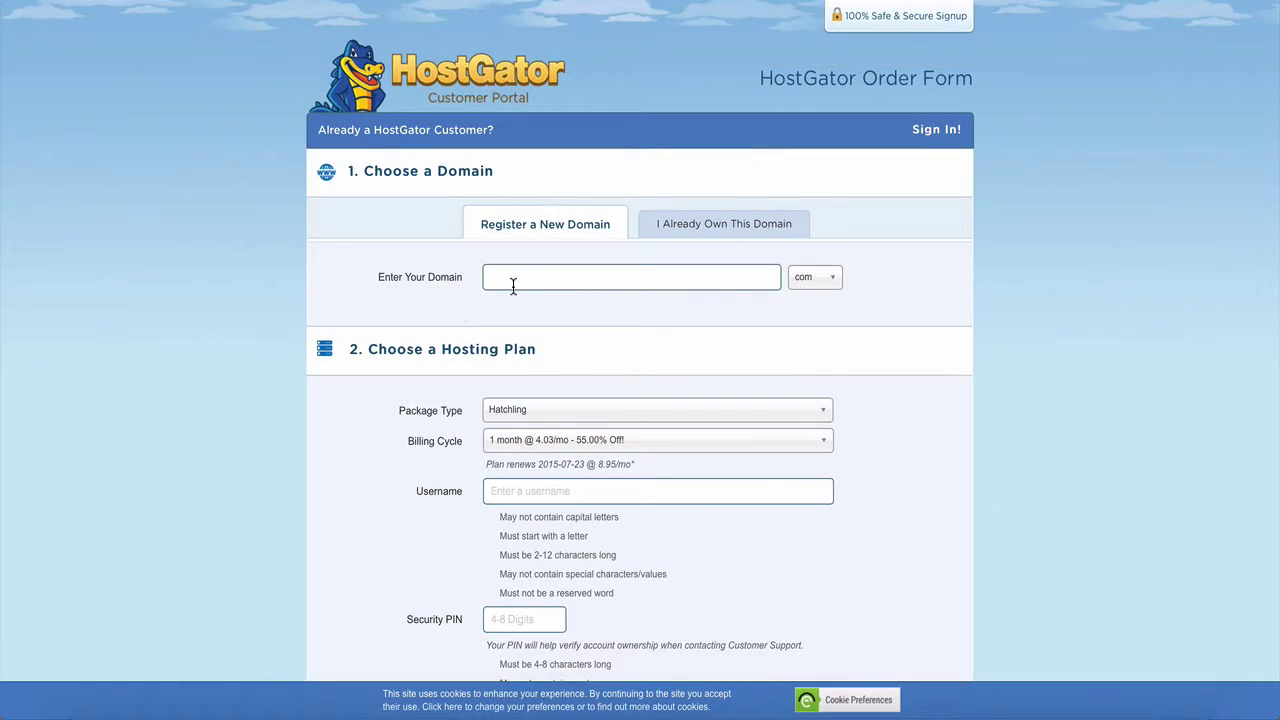
Step: Search for the mybloggingspace domain and enter the account username on the order form
{"action": "left_click", "coordinate": [514, 280]}
{"action": "type", "text": "mybloggingspace"}
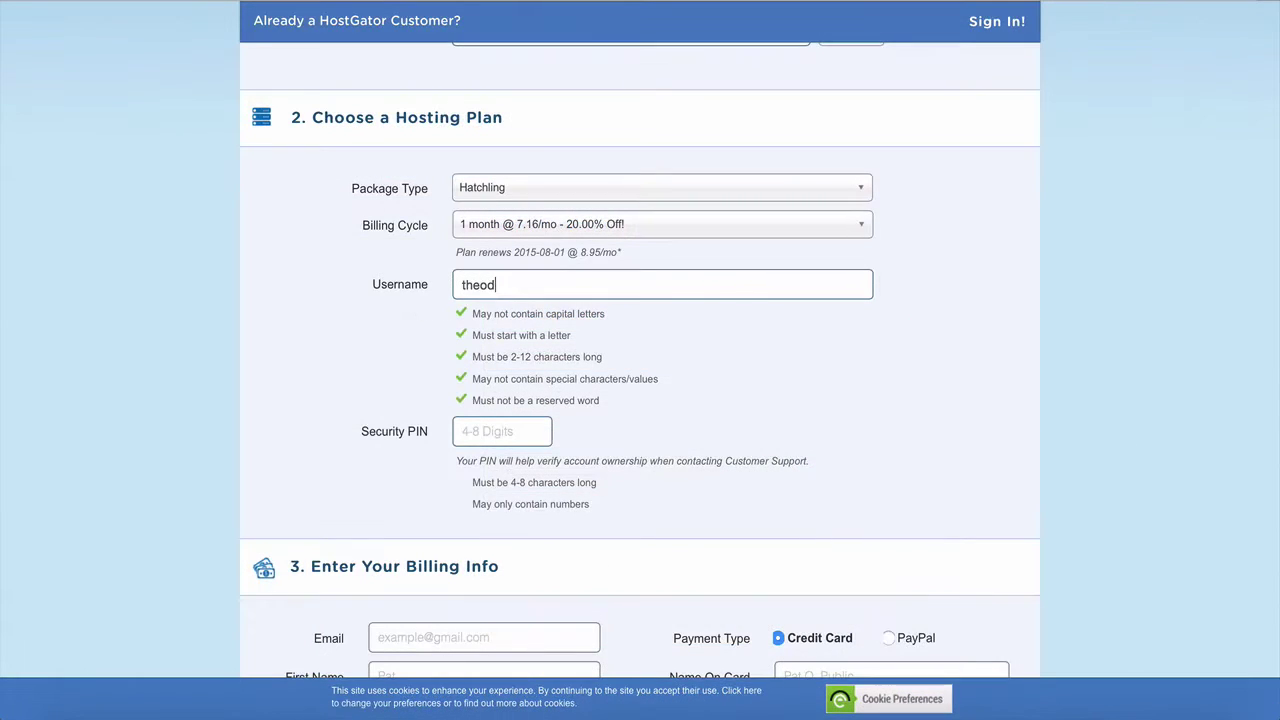
{"action": "type", "text": "diangeli"}
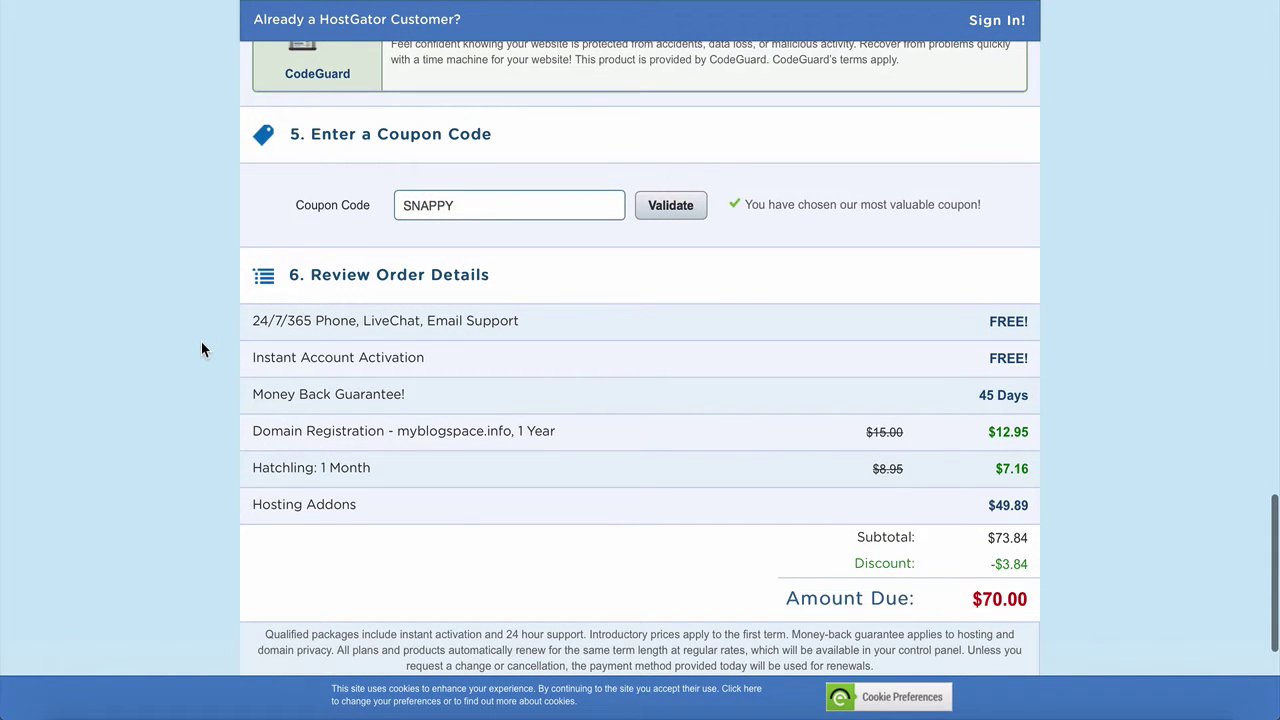
Step: Drop the SiteLock and site backup add-ons, apply coupon launchmyblog, accept the terms and check out
{"action": "scroll", "coordinate": [201, 348], "scroll_direction": "up", "scroll_amount": 4}
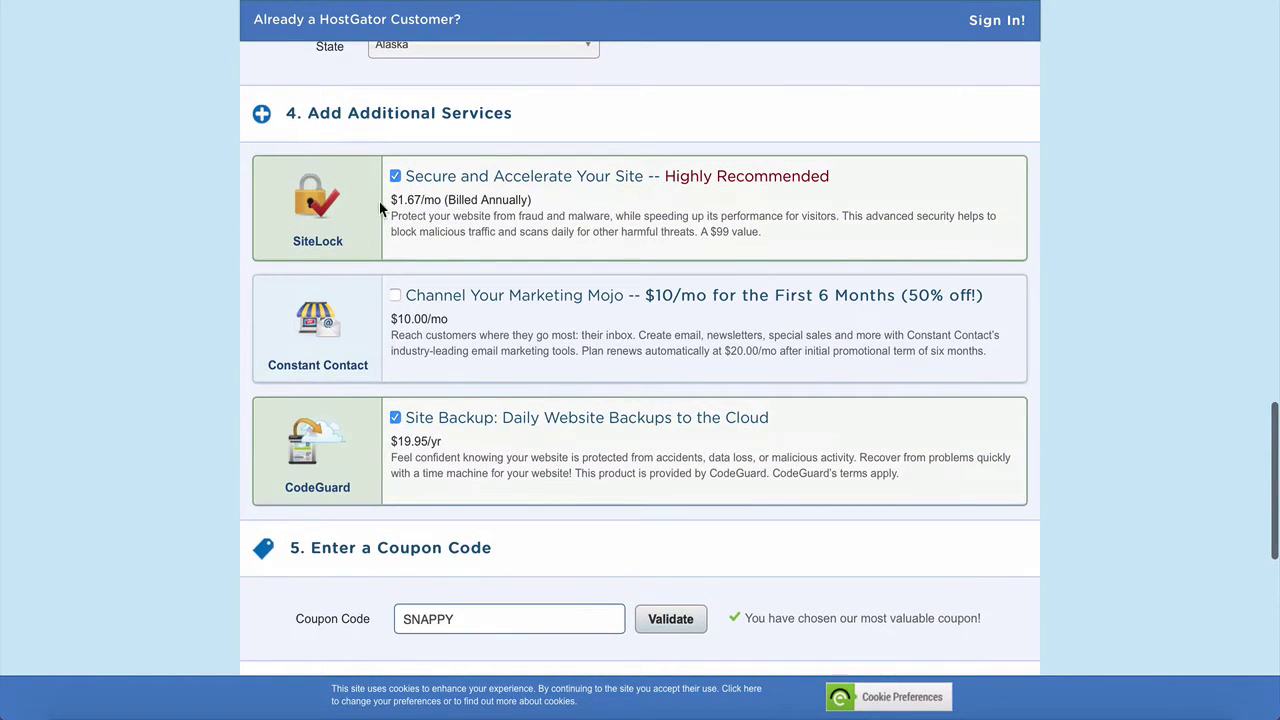
{"action": "left_click", "coordinate": [395, 176]}
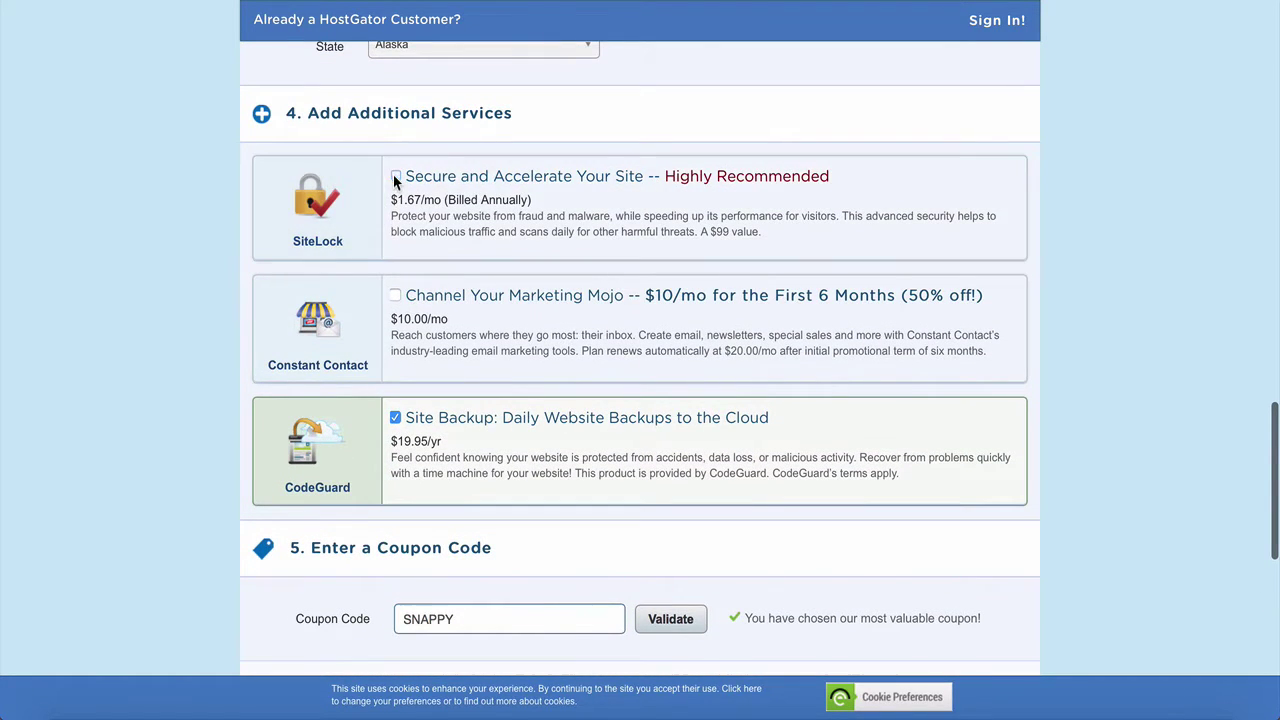
{"action": "left_click", "coordinate": [395, 418]}
{"action": "scroll", "coordinate": [393, 420], "scroll_direction": "down", "scroll_amount": 2}
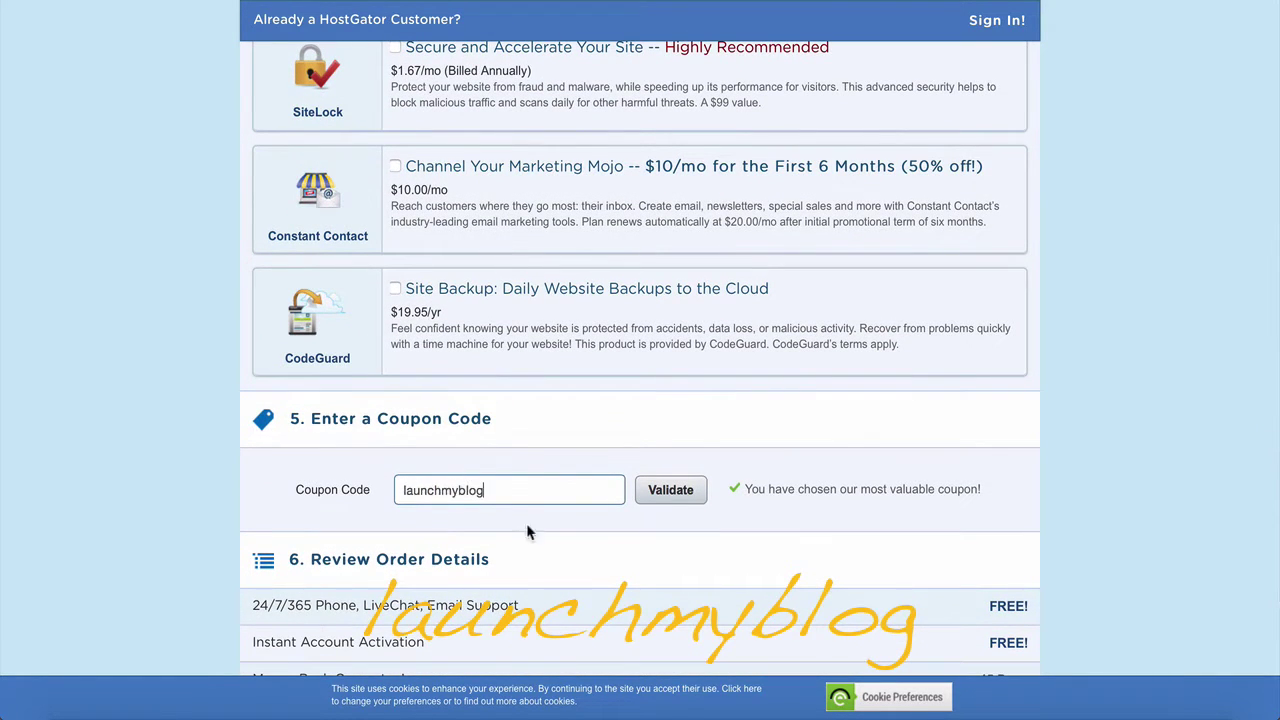
{"action": "left_click", "coordinate": [672, 490]}
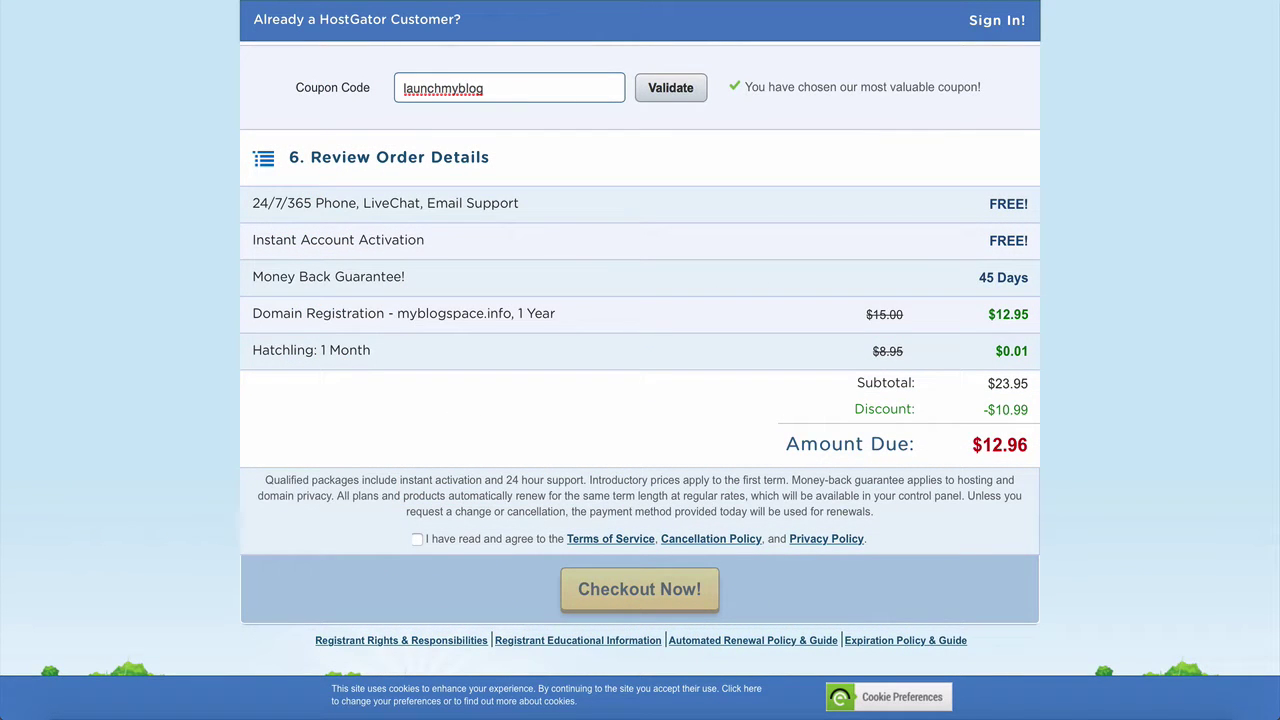
{"action": "left_click", "coordinate": [417, 540]}
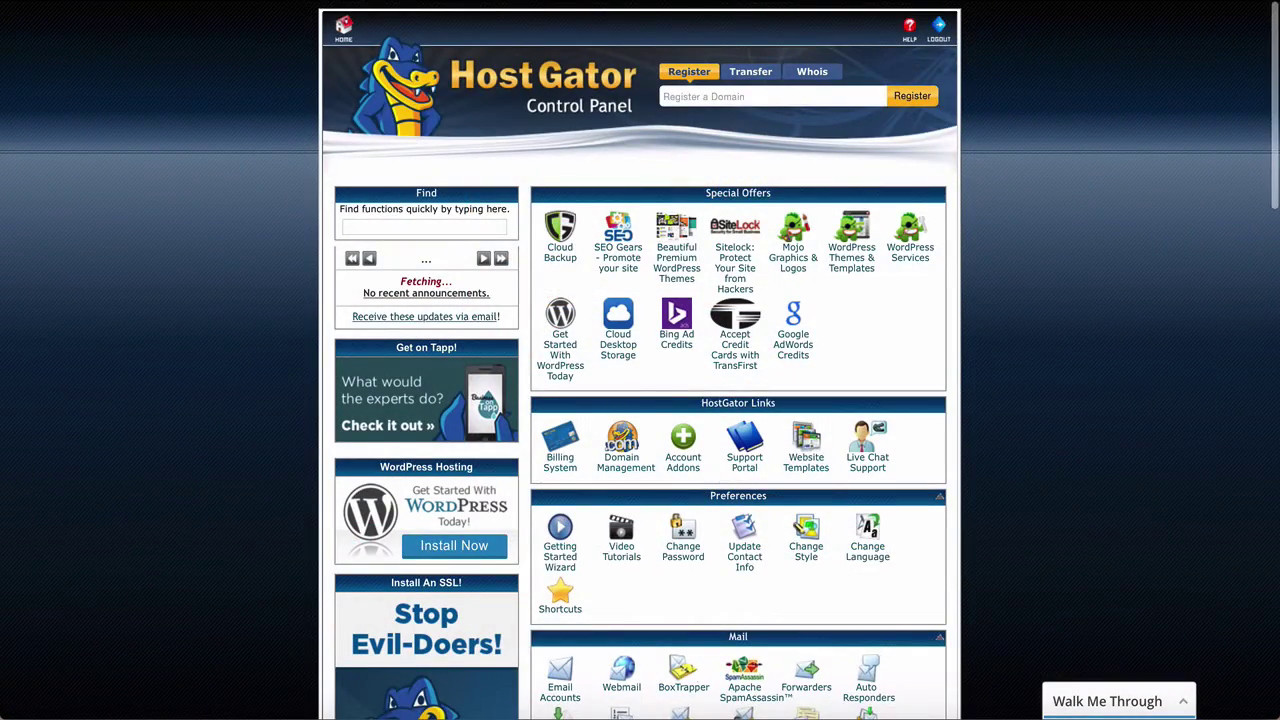
Step: Scroll the HostGator Control Panel down to the WordPress install option
{"action": "scroll", "coordinate": [640, 360], "scroll_direction": "down", "scroll_amount": 2}
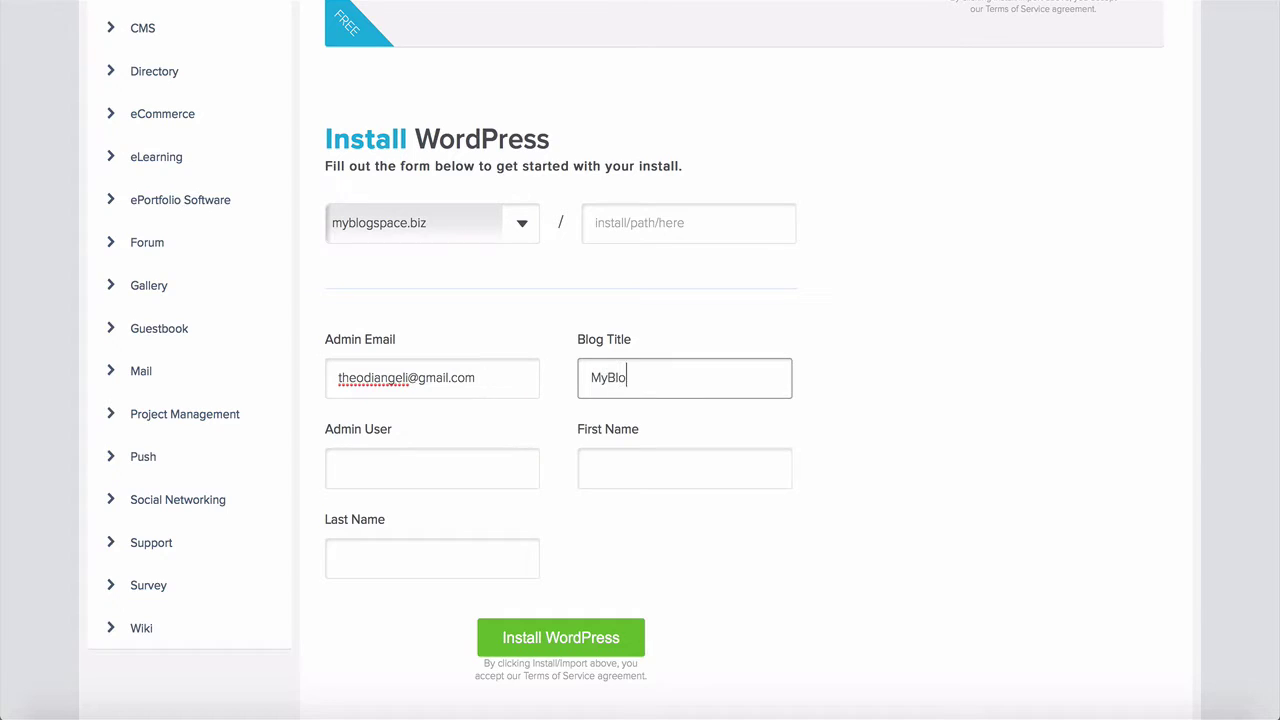
Step: Complete the MyBlogSpace blog title, enter the admin username, and install WordPress
{"action": "type", "text": "gSpace"}
{"action": "left_click", "coordinate": [350, 468]}
{"action": "type", "text": "theodiangeli"}
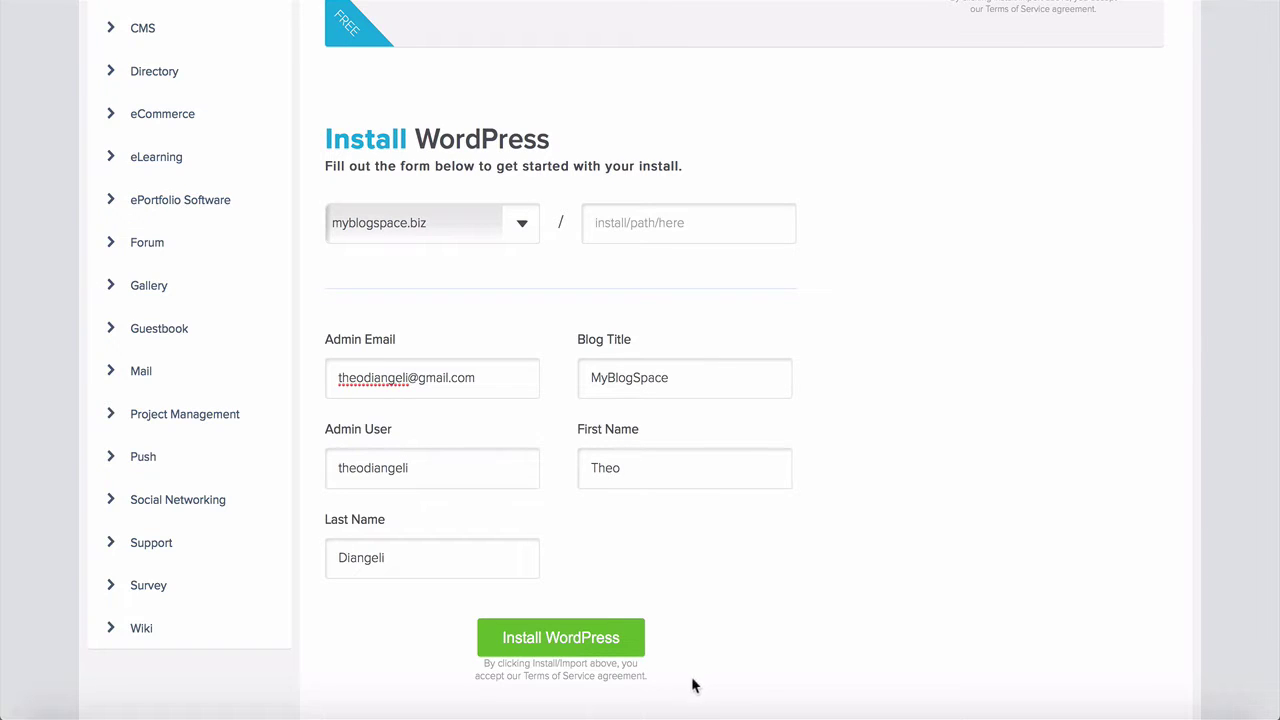
{"action": "left_click", "coordinate": [550, 648]}
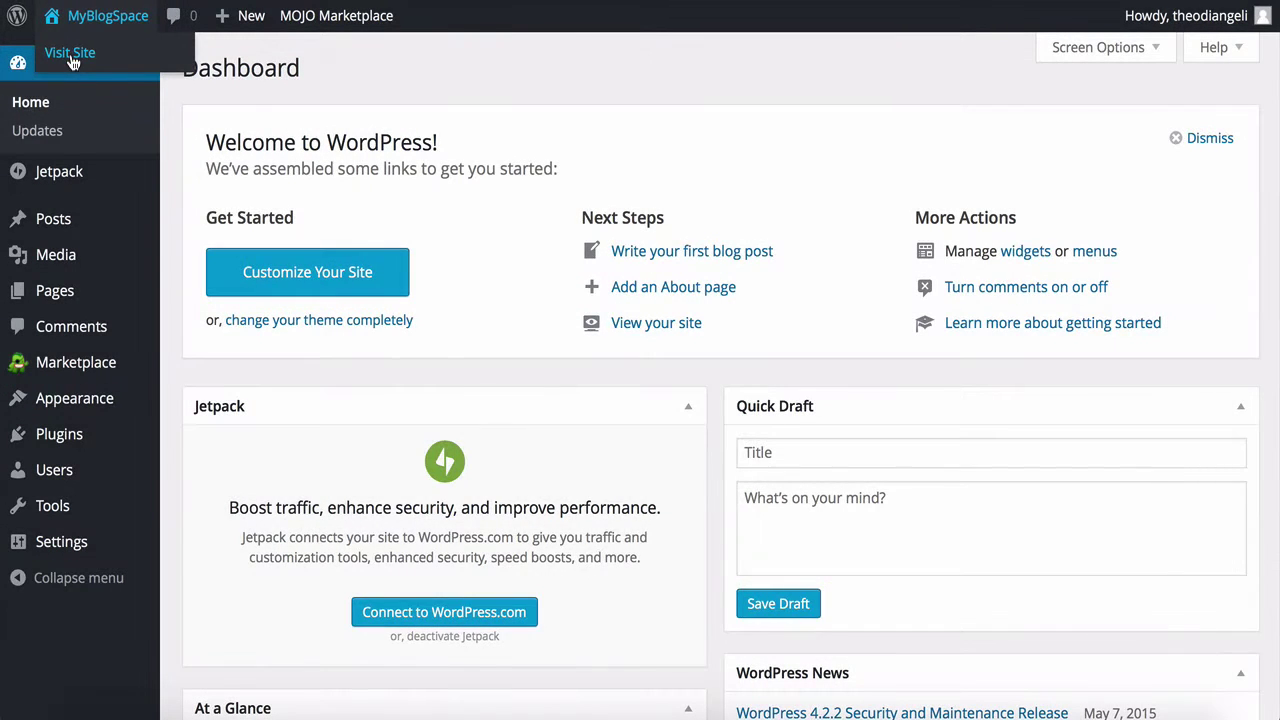
Step: View the live MyBlogSpace site, then return to the Dashboard and open Settings > General
{"action": "left_click", "coordinate": [72, 56]}
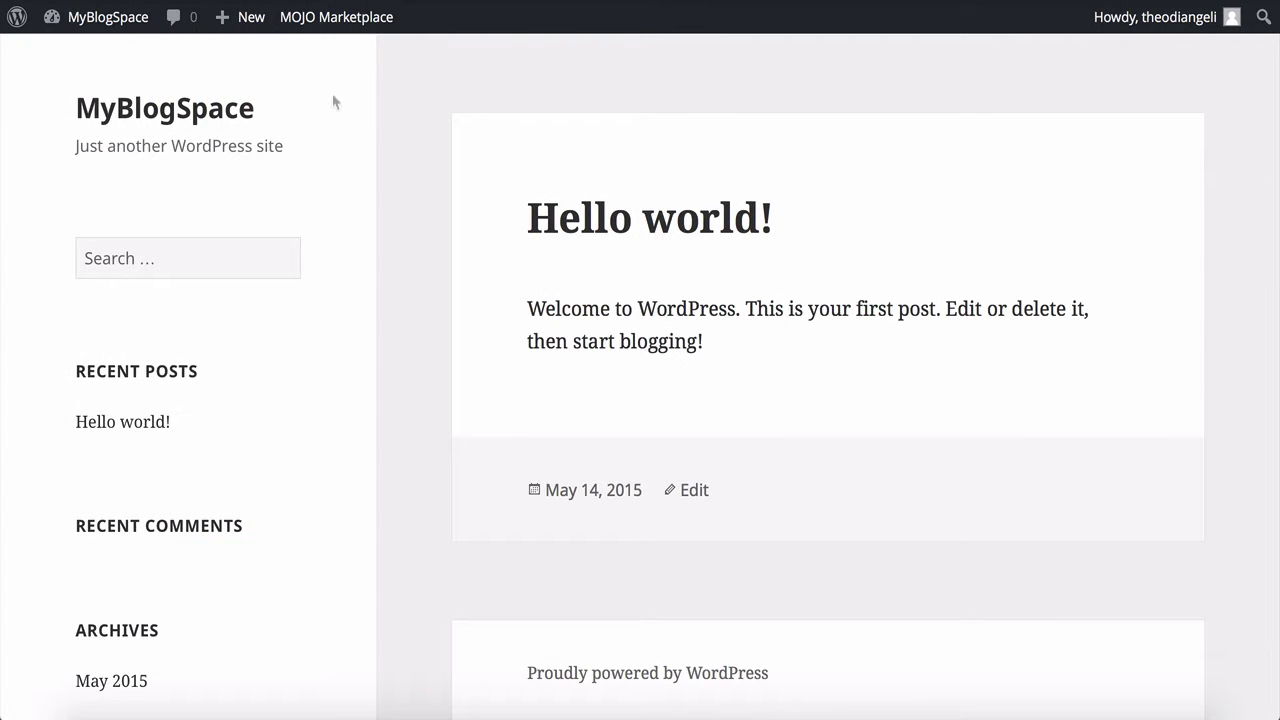
{"action": "mouse_move", "coordinate": [104, 31]}
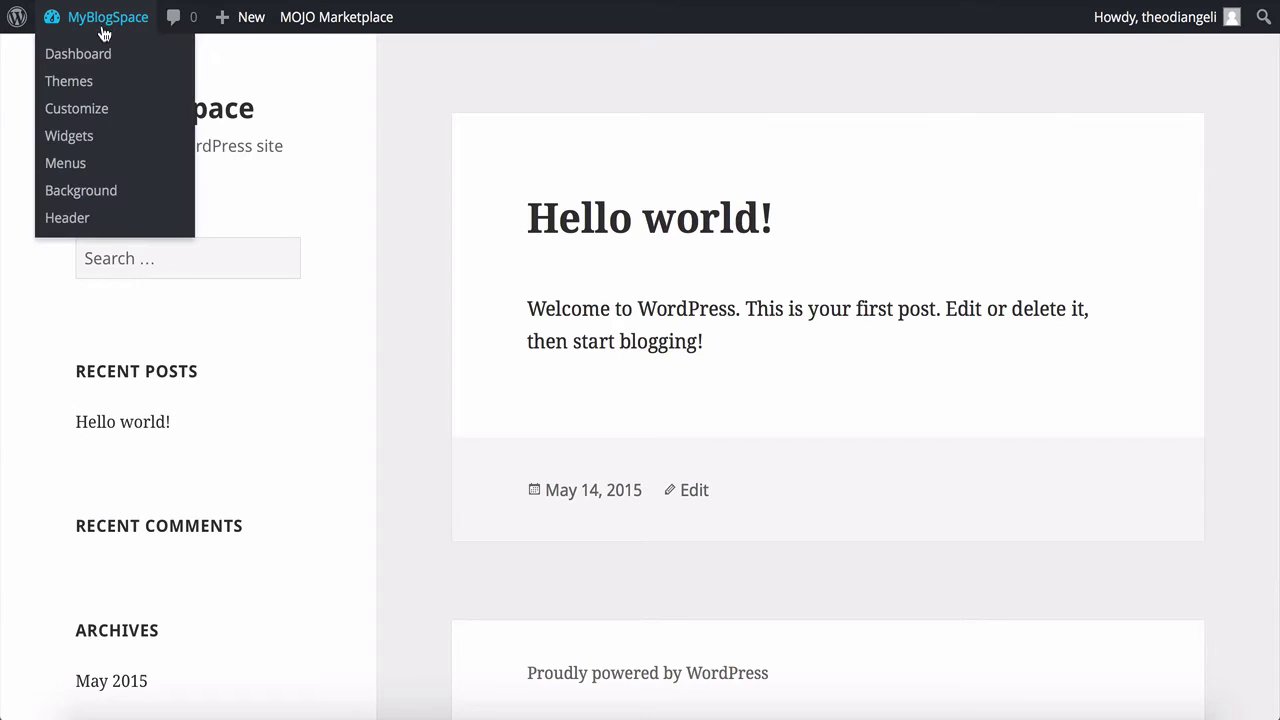
{"action": "left_click", "coordinate": [78, 55]}
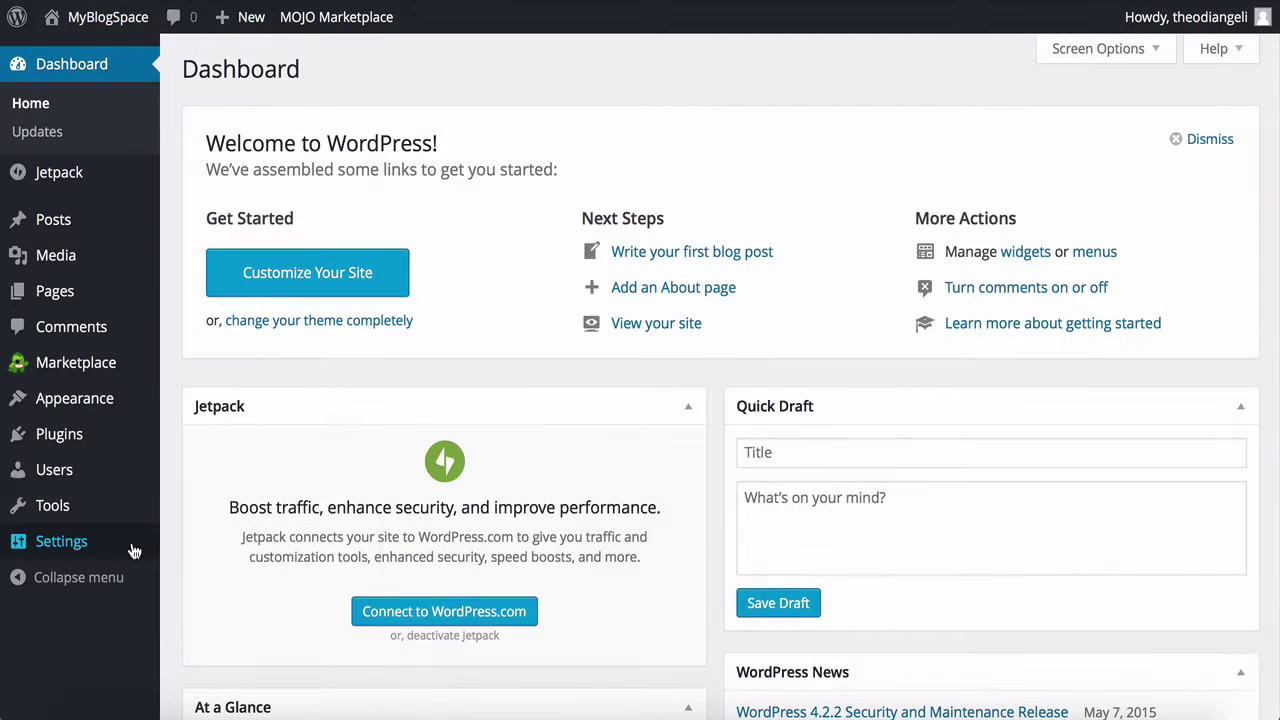
{"action": "mouse_move", "coordinate": [135, 551]}
{"action": "left_click", "coordinate": [199, 494]}
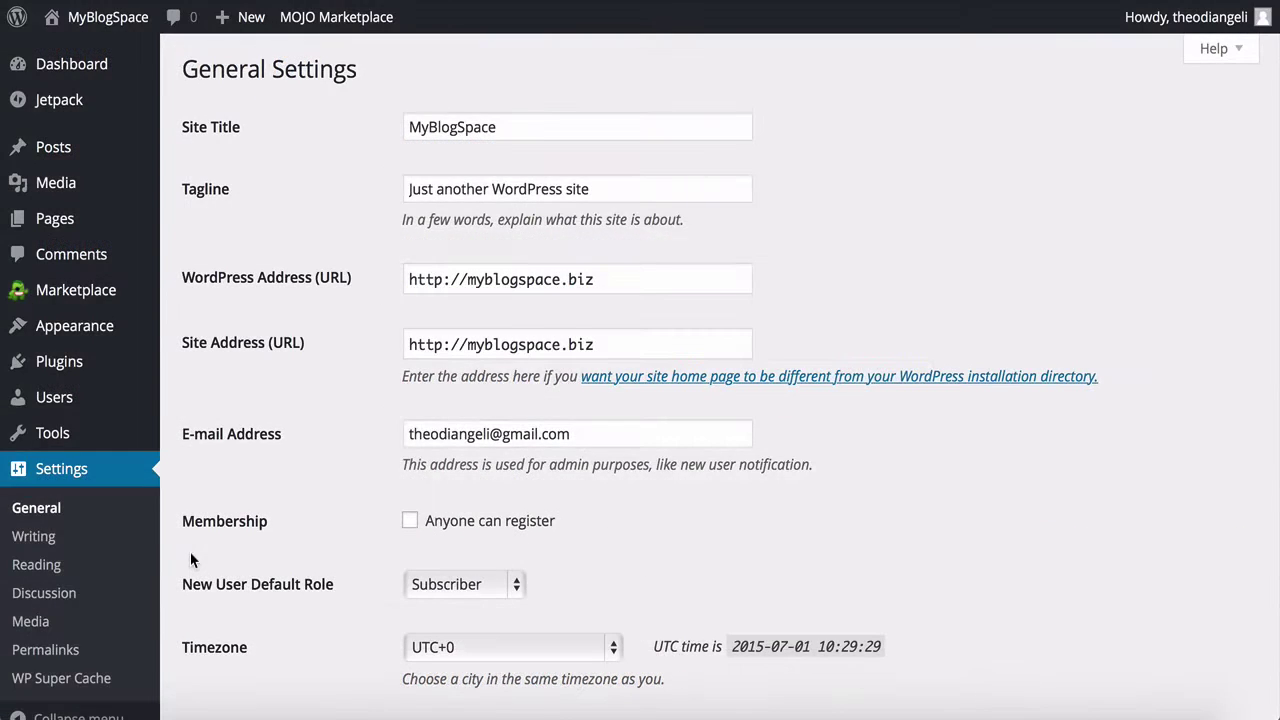
Step: In Reading settings, set Front page displays to 'Your latest posts'
{"action": "left_click", "coordinate": [37, 565]}
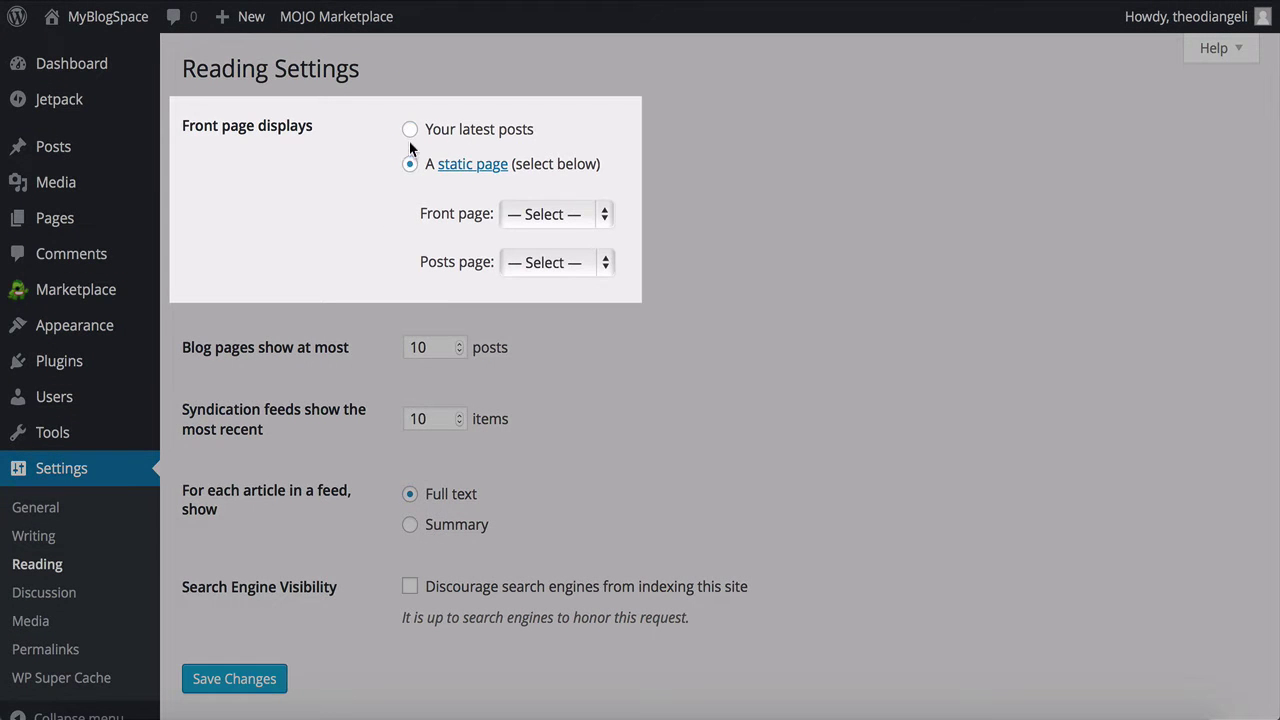
{"action": "left_click", "coordinate": [410, 131]}
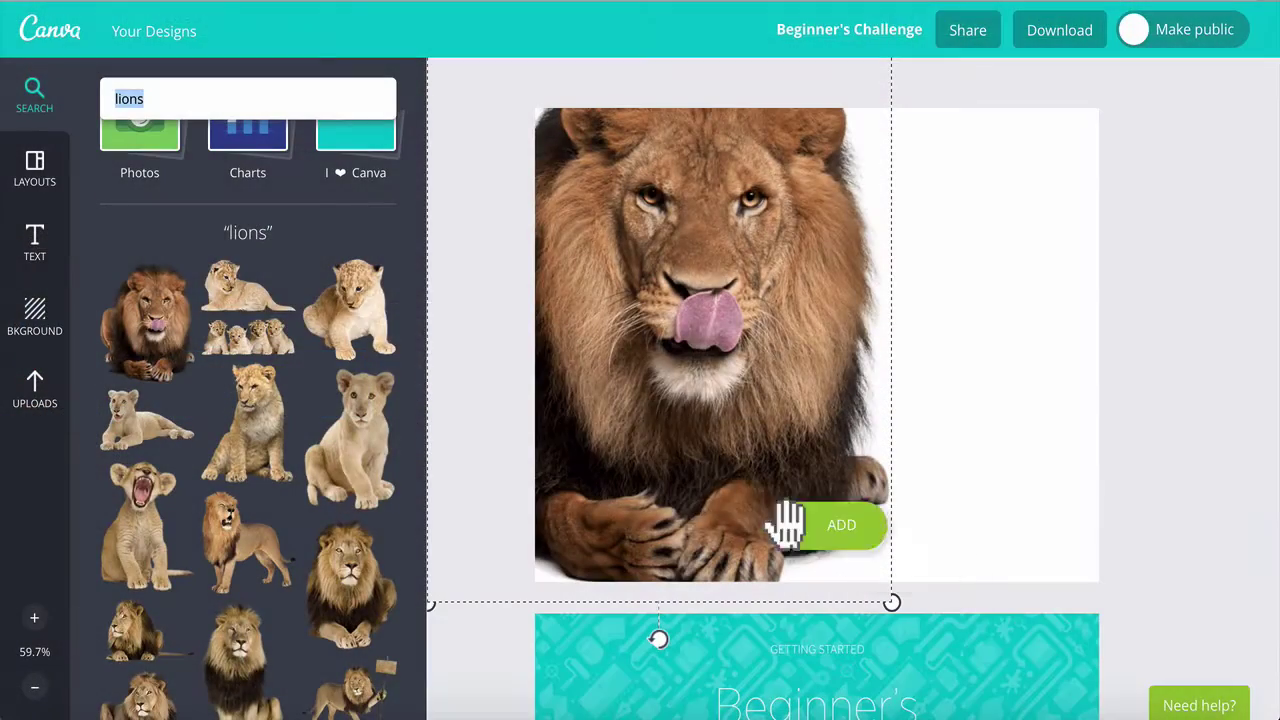
Step: Switch Canva's left sidebar to the TEXT options
{"action": "left_click", "coordinate": [50, 240]}
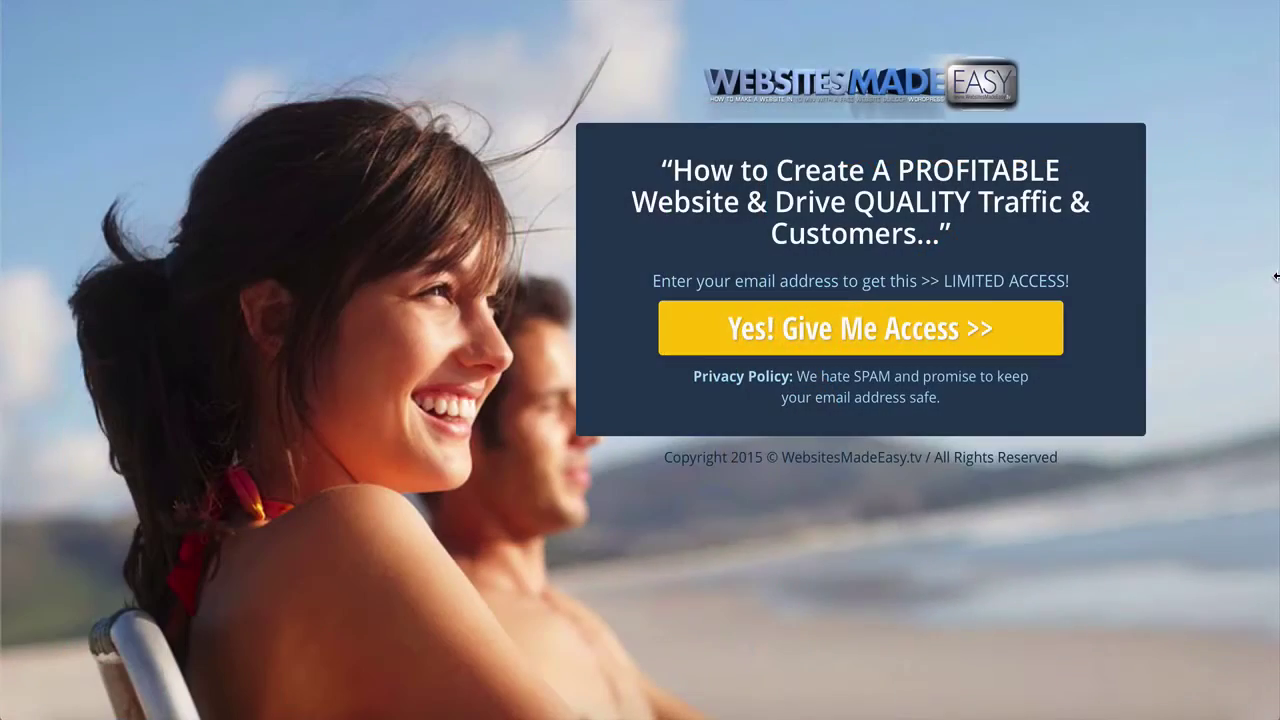
{"action": "left_click_drag", "start_coordinate": [1276, 276], "coordinate": [1276, 314]}
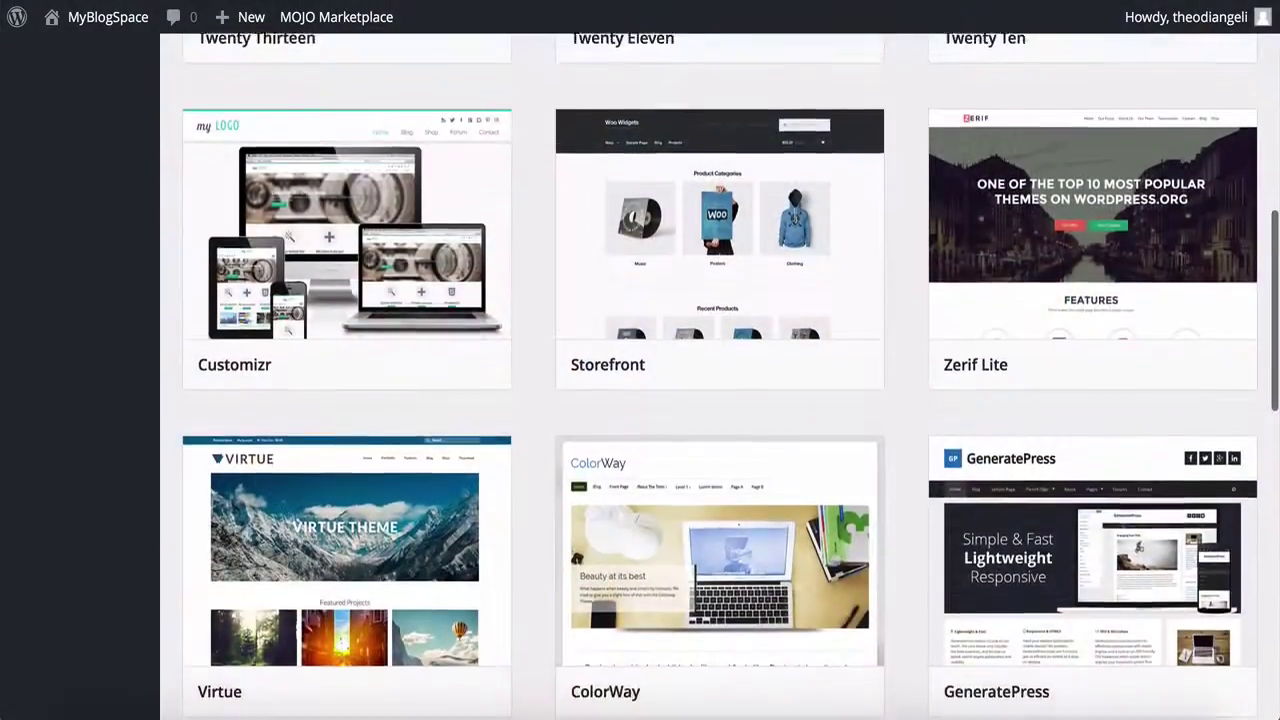
Step: Open Appearance > Themes to see Twenty Fifteen active, then go to Add Themes
{"action": "scroll", "coordinate": [640, 360], "scroll_direction": "down", "scroll_amount": 3}
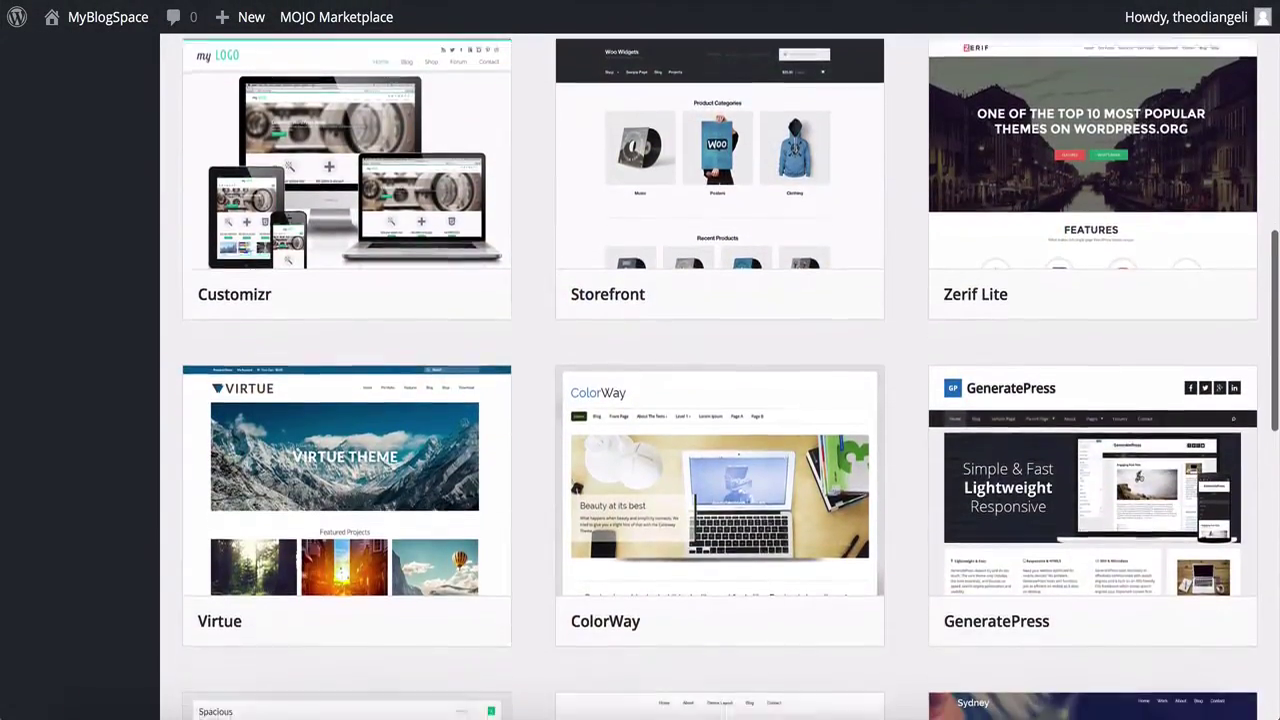
{"action": "scroll", "coordinate": [640, 360], "scroll_direction": "down", "scroll_amount": 5}
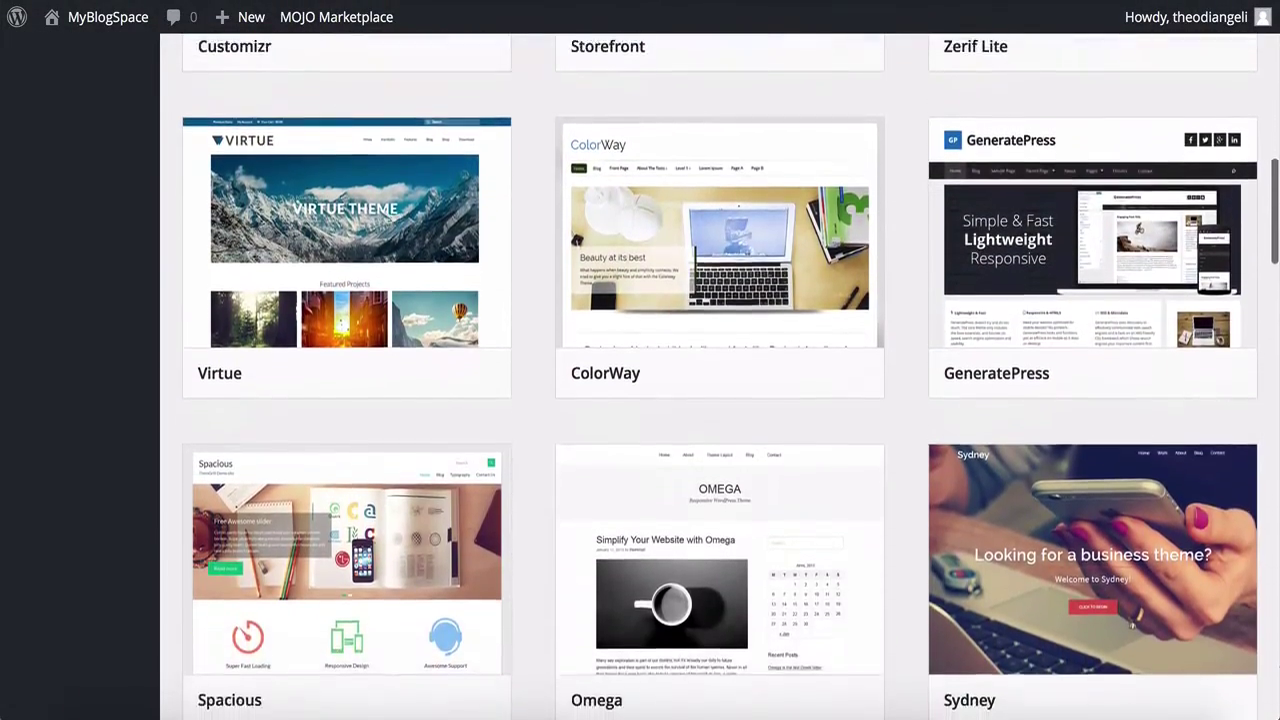
{"action": "scroll", "coordinate": [640, 360], "scroll_direction": "down", "scroll_amount": 4}
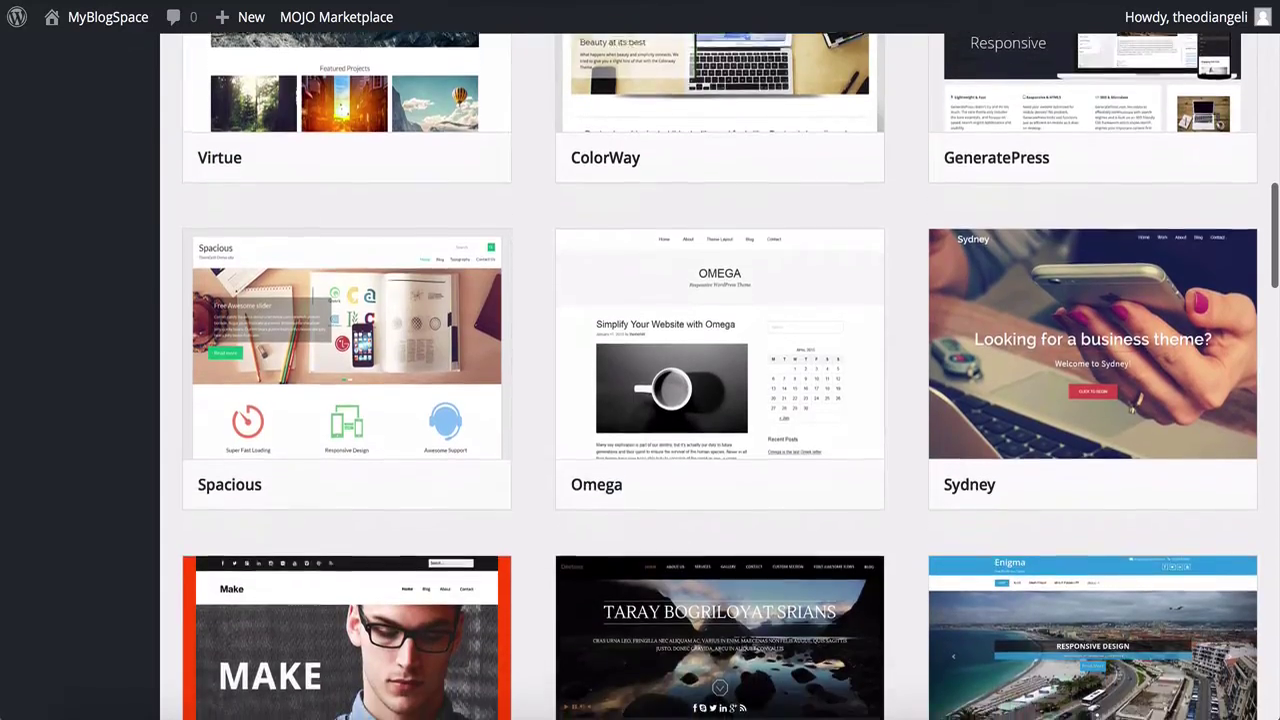
{"action": "scroll", "coordinate": [640, 360], "scroll_direction": "down", "scroll_amount": 4}
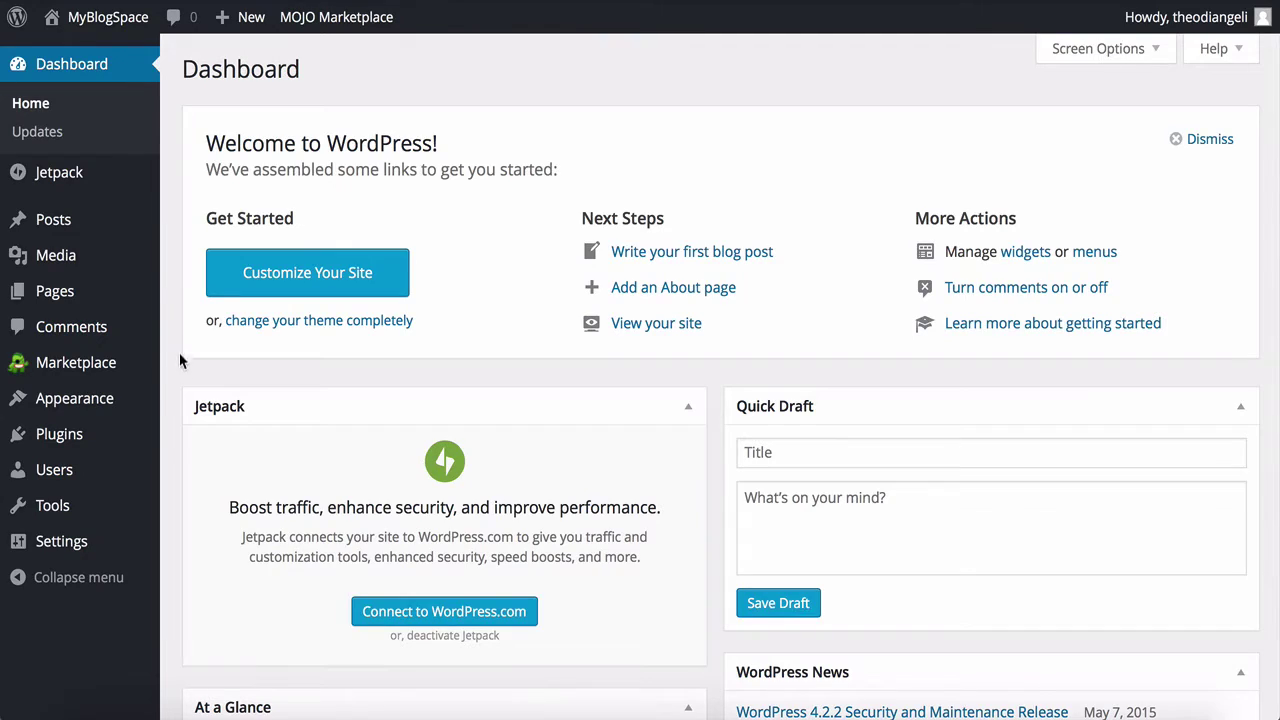
{"action": "mouse_move", "coordinate": [135, 403]}
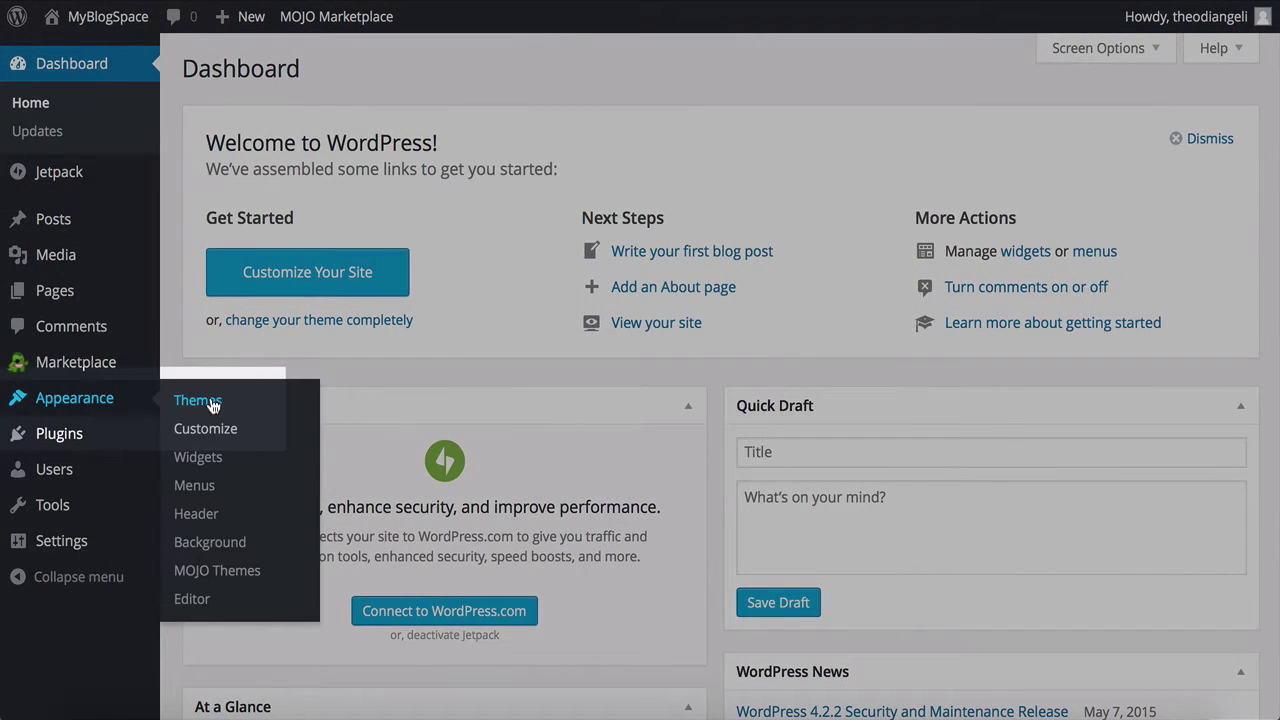
{"action": "left_click", "coordinate": [210, 402]}
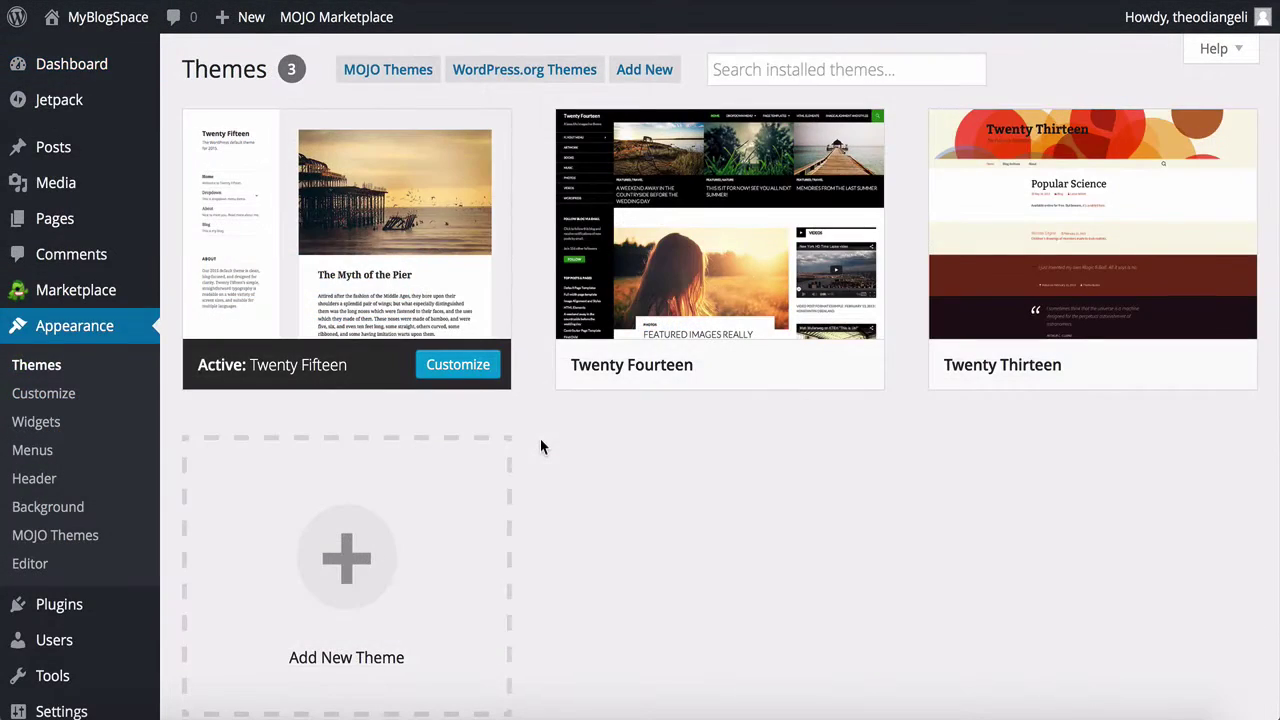
{"action": "left_click", "coordinate": [365, 563]}
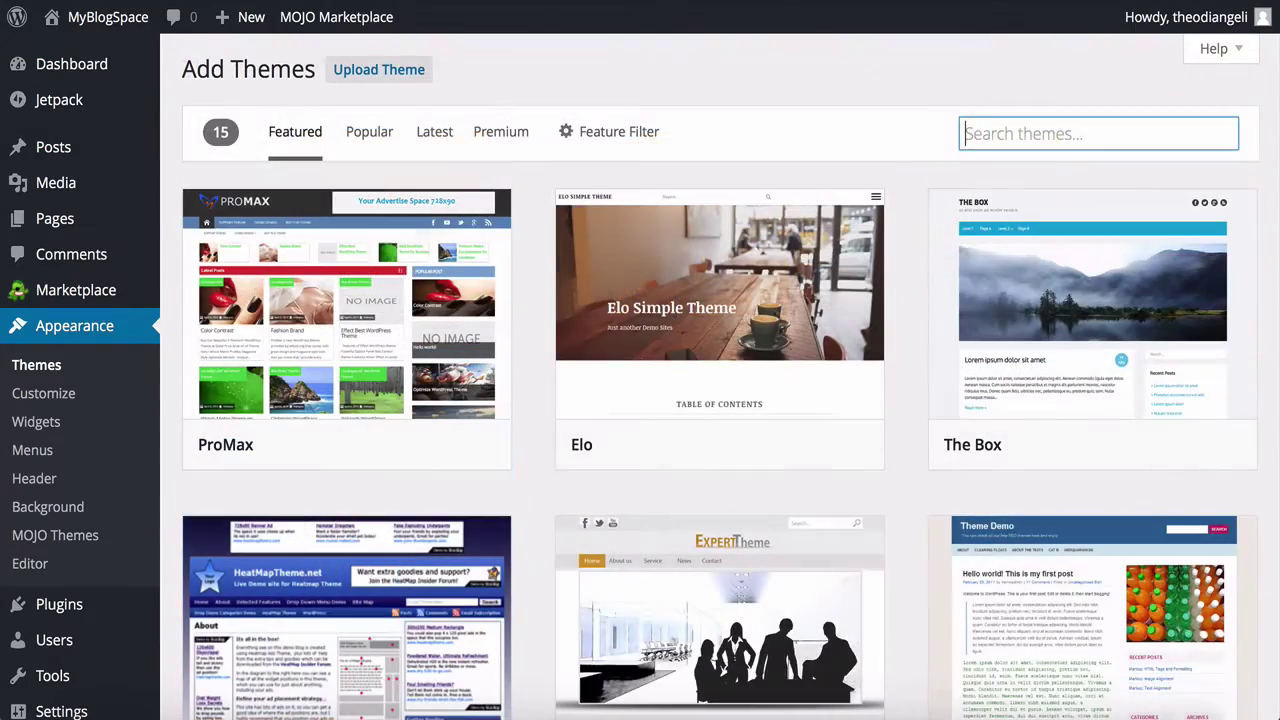
Step: Search for omega, install and activate the Omega theme, and view the live site
{"action": "type", "text": "omega"}
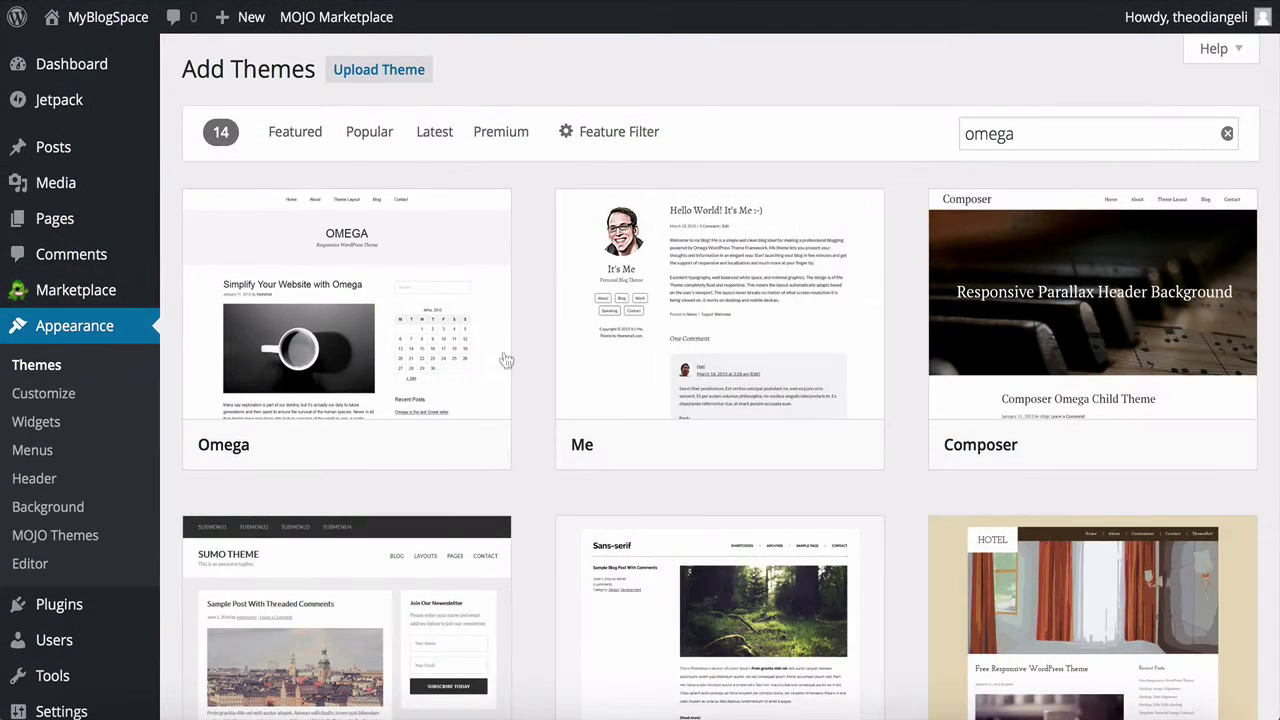
{"action": "mouse_move", "coordinate": [421, 390]}
{"action": "left_click", "coordinate": [393, 445]}
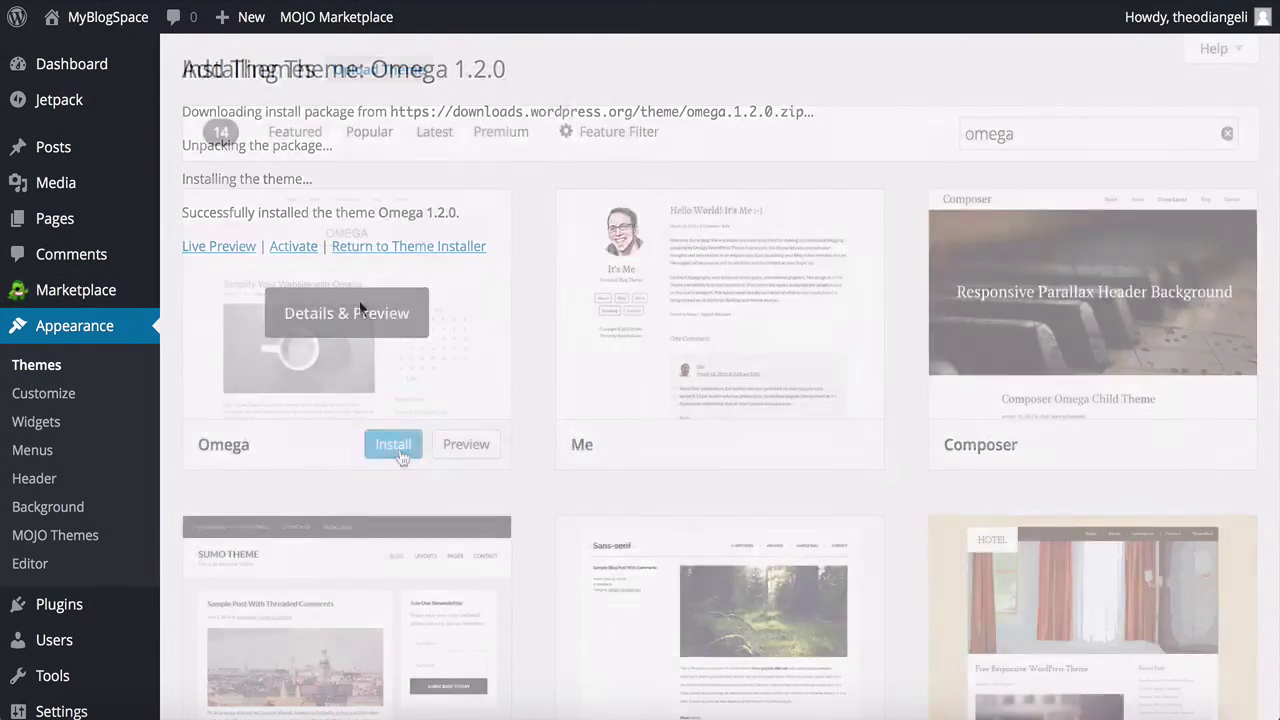
{"action": "left_click", "coordinate": [281, 252]}
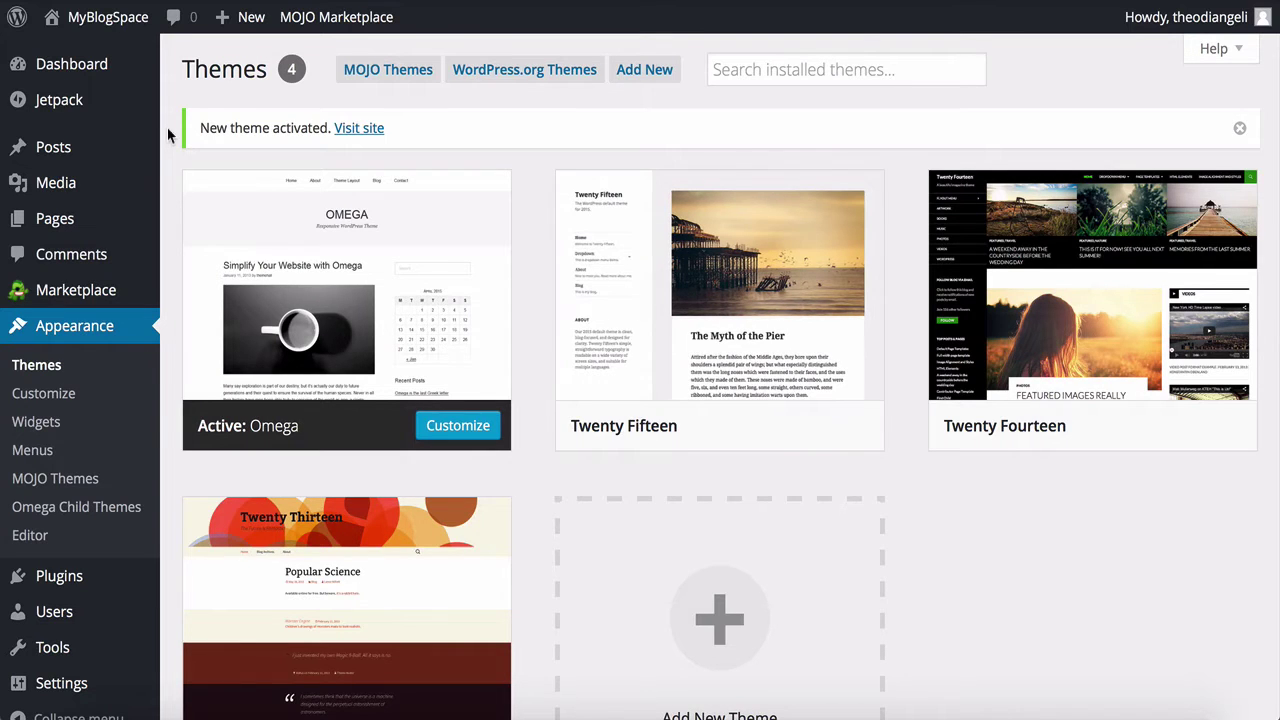
{"action": "left_click", "coordinate": [70, 54]}
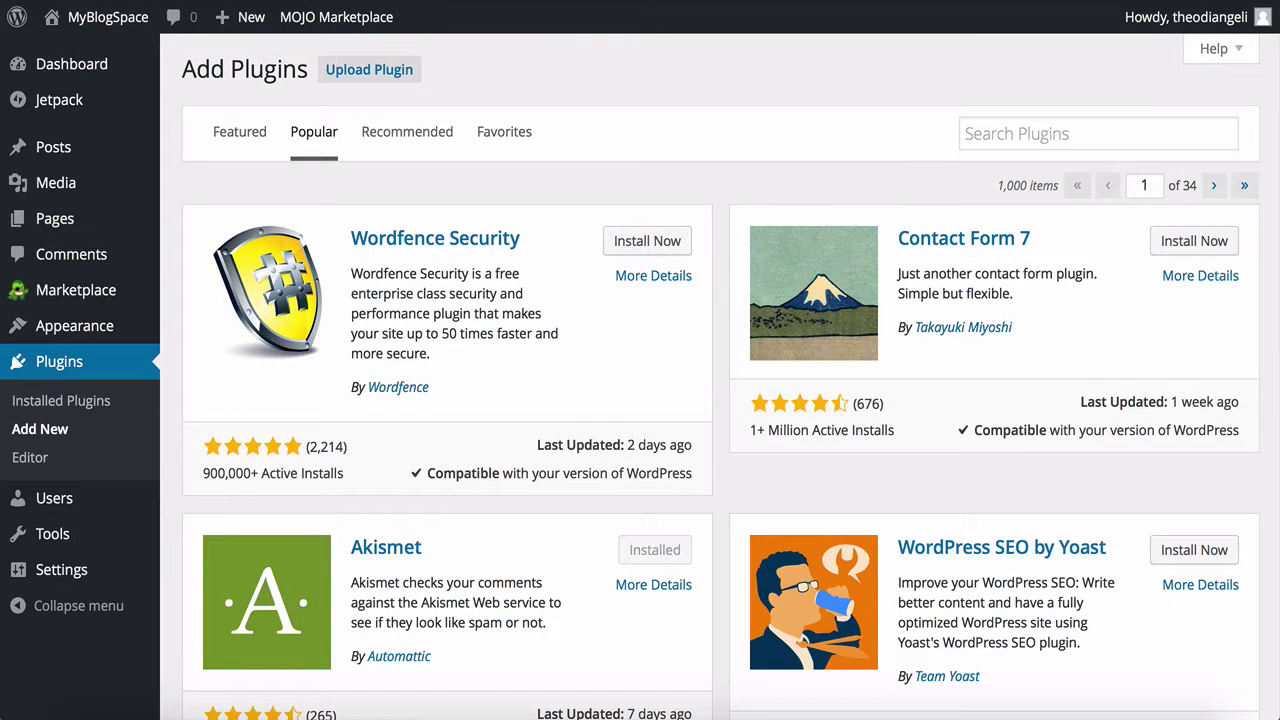
Step: Scroll down through the Popular plugins list
{"action": "scroll", "coordinate": [720, 376], "scroll_direction": "down", "scroll_amount": 5}
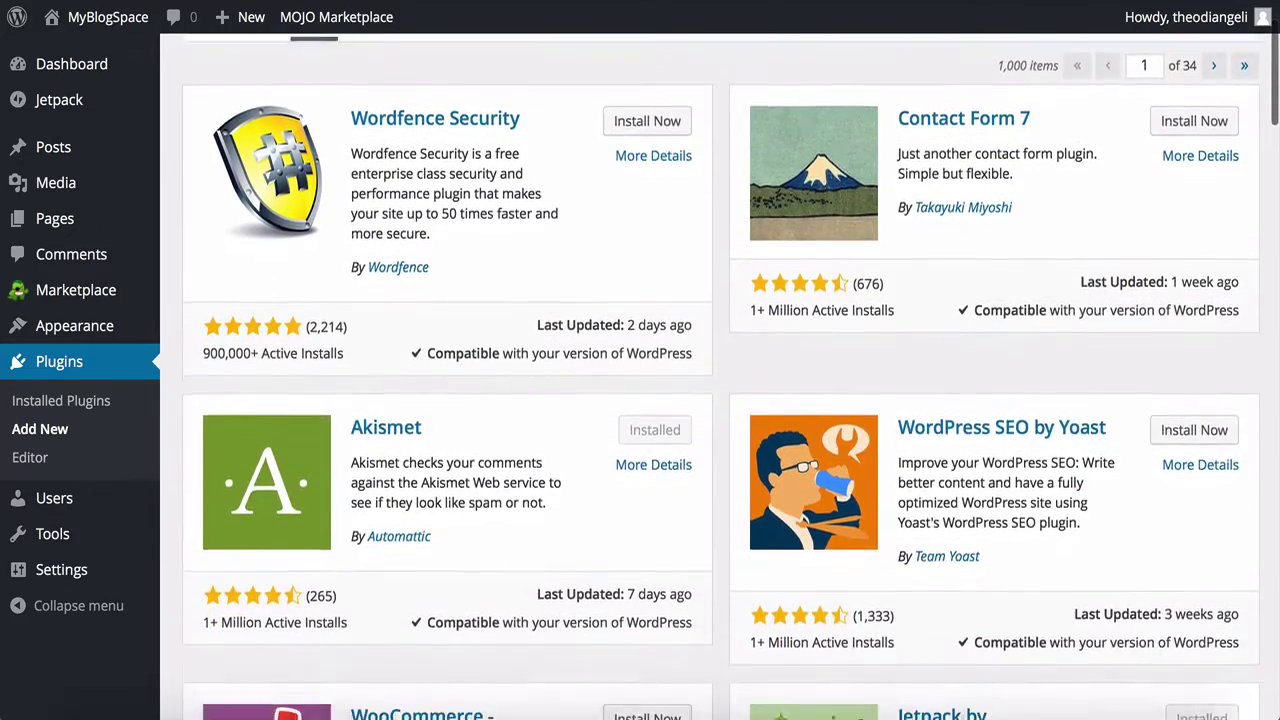
{"action": "scroll", "coordinate": [720, 376], "scroll_direction": "down", "scroll_amount": 5}
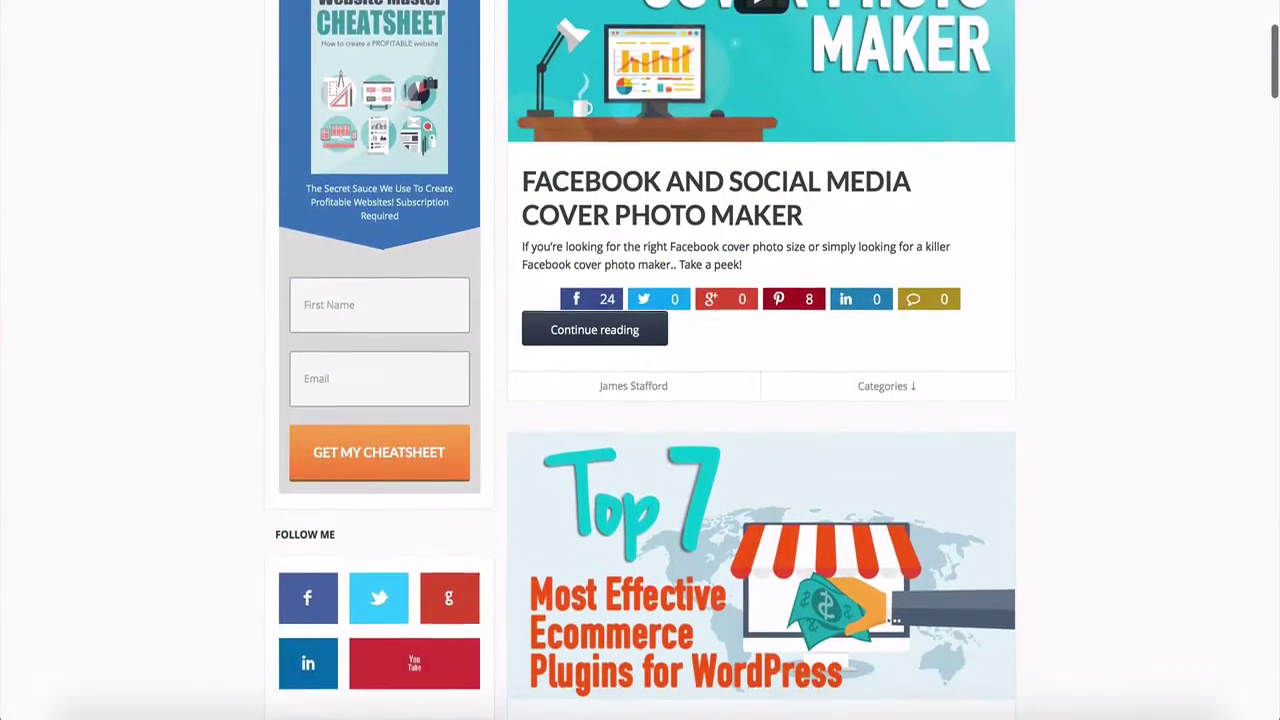
{"action": "scroll", "coordinate": [640, 360], "scroll_direction": "down", "scroll_amount": 3}
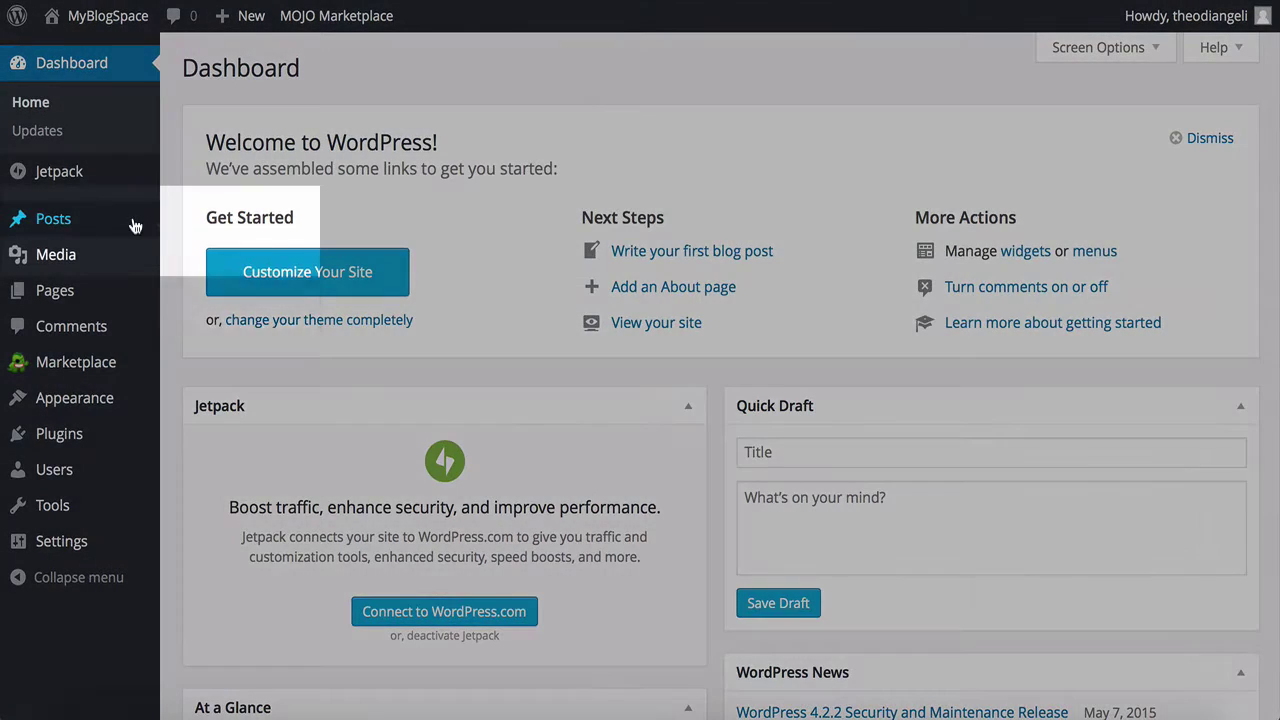
Step: In a new post, create the checked categories 'Quick videos' and 'Website design tips'
{"action": "mouse_move", "coordinate": [135, 224]}
{"action": "left_click", "coordinate": [205, 251]}
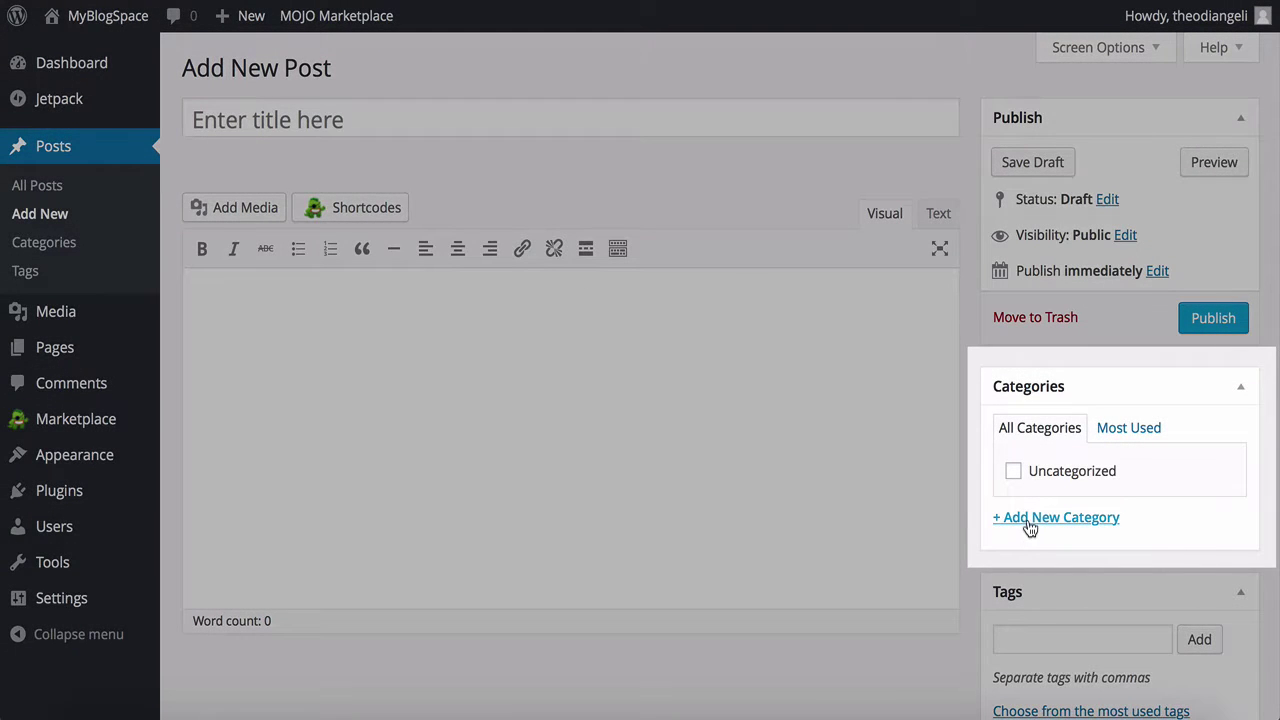
{"action": "left_click", "coordinate": [1030, 520]}
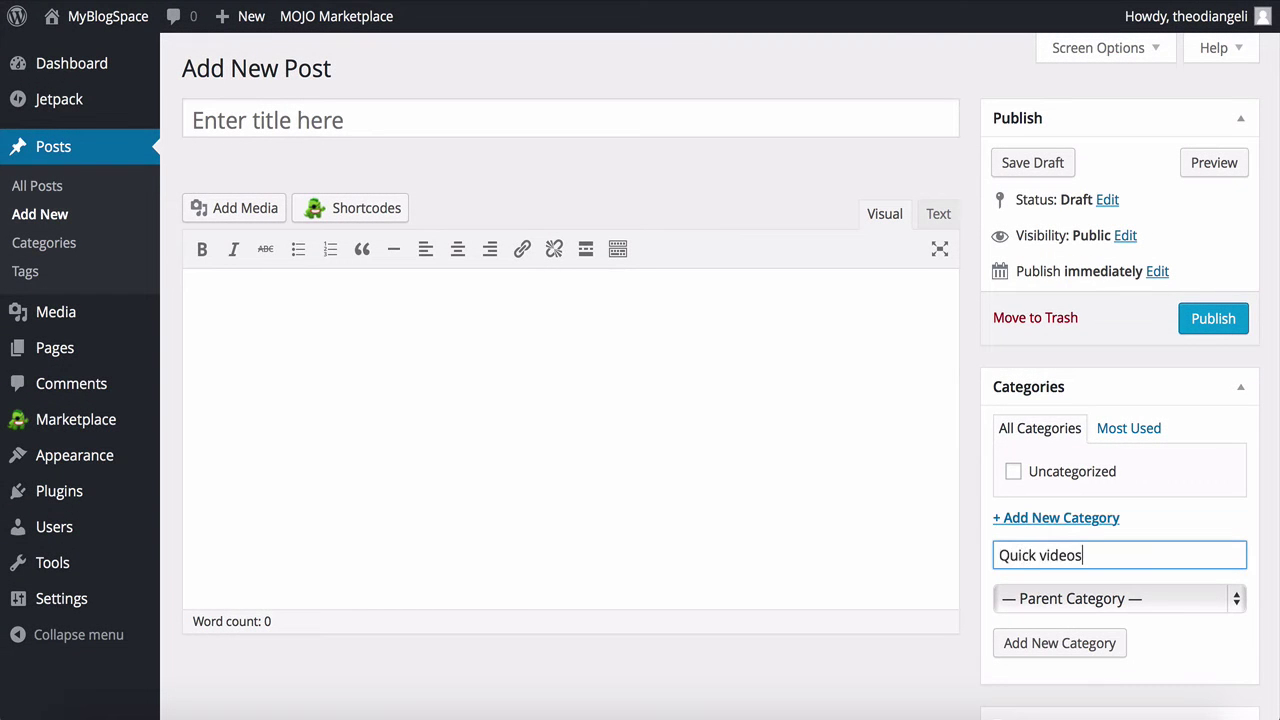
{"action": "key", "text": "Return"}
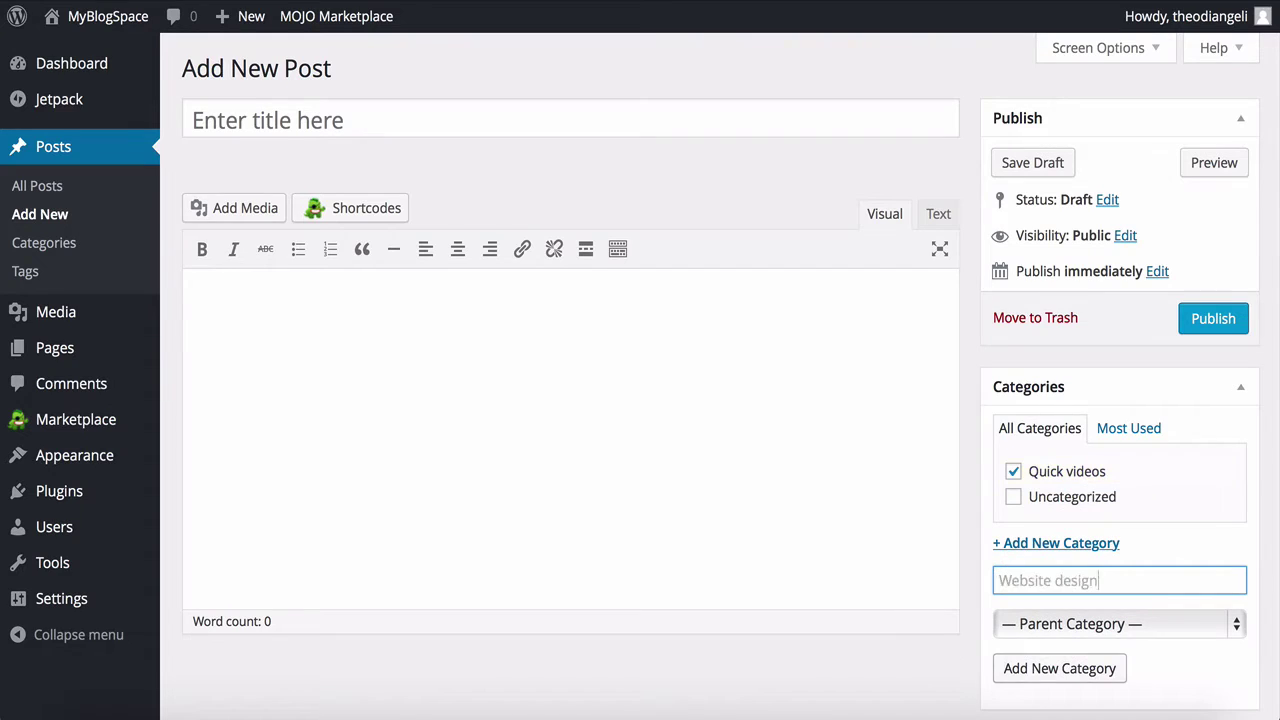
{"action": "type", "text": "tips"}
{"action": "key", "text": "Return"}
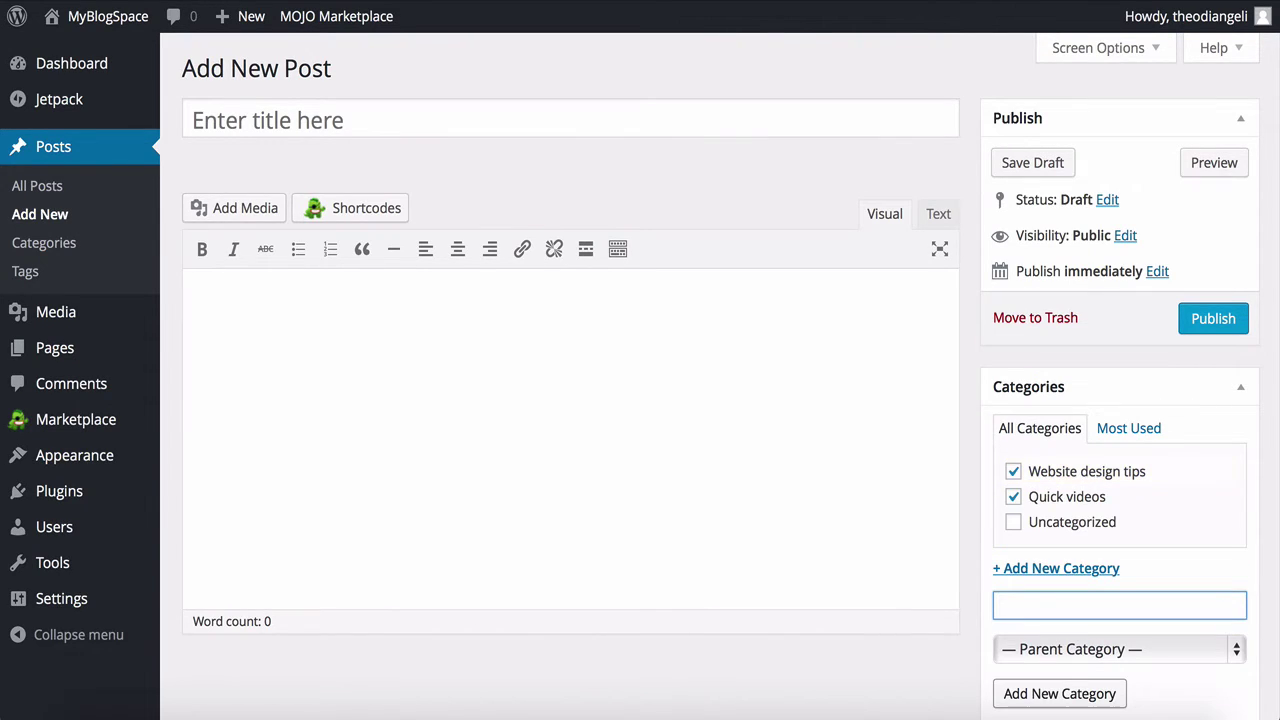
{"action": "left_click", "coordinate": [431, 172]}
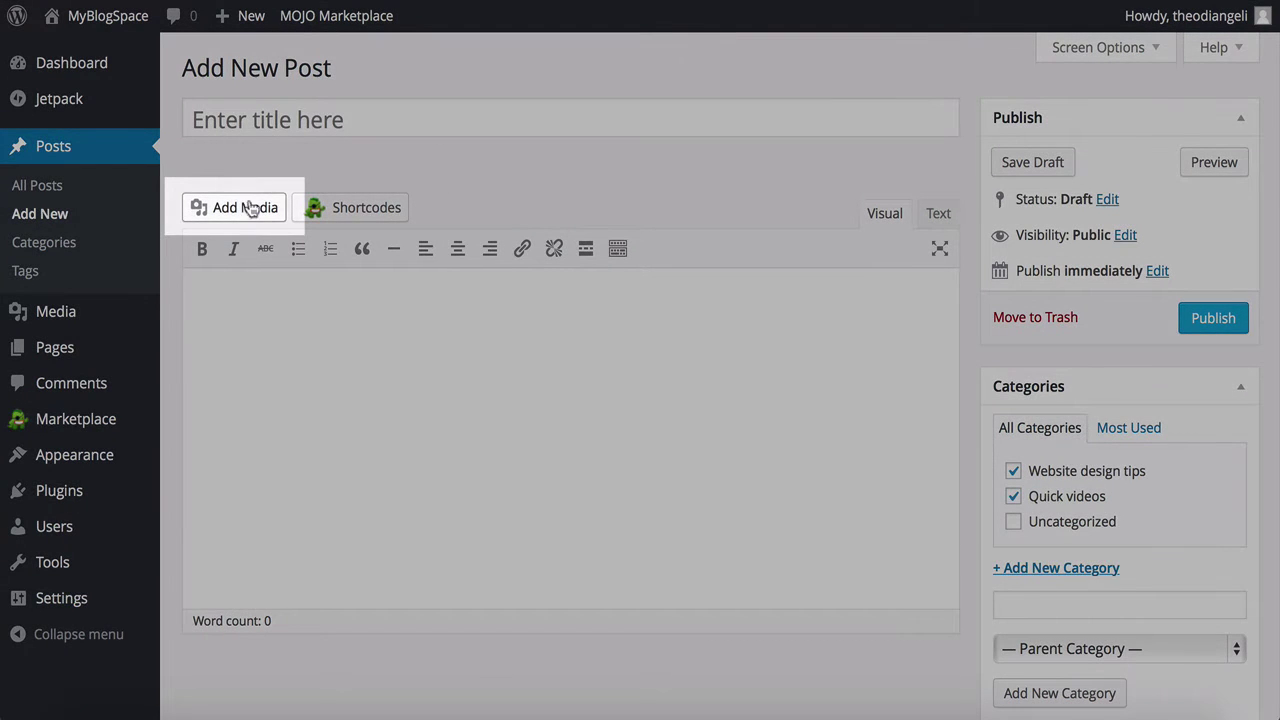
Step: Upload Website-image.png from the desktop through Add Media and insert it into the post
{"action": "left_click", "coordinate": [251, 206]}
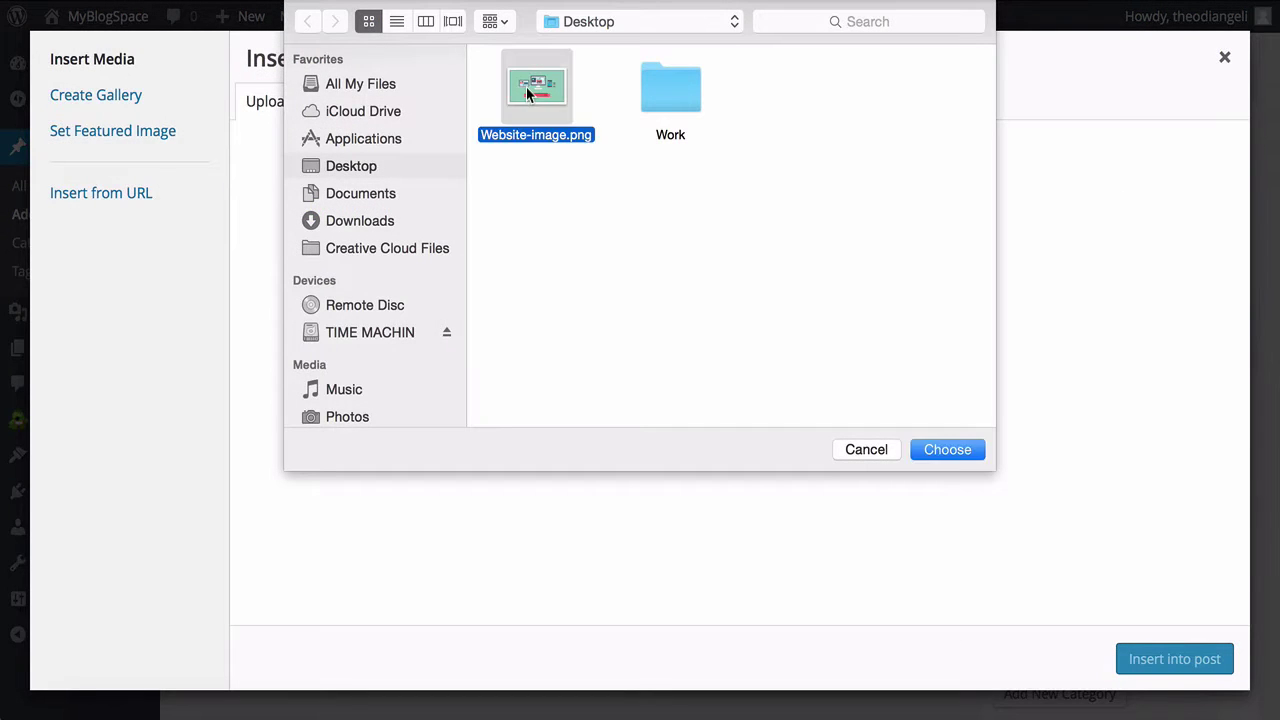
{"action": "double_click", "coordinate": [531, 90]}
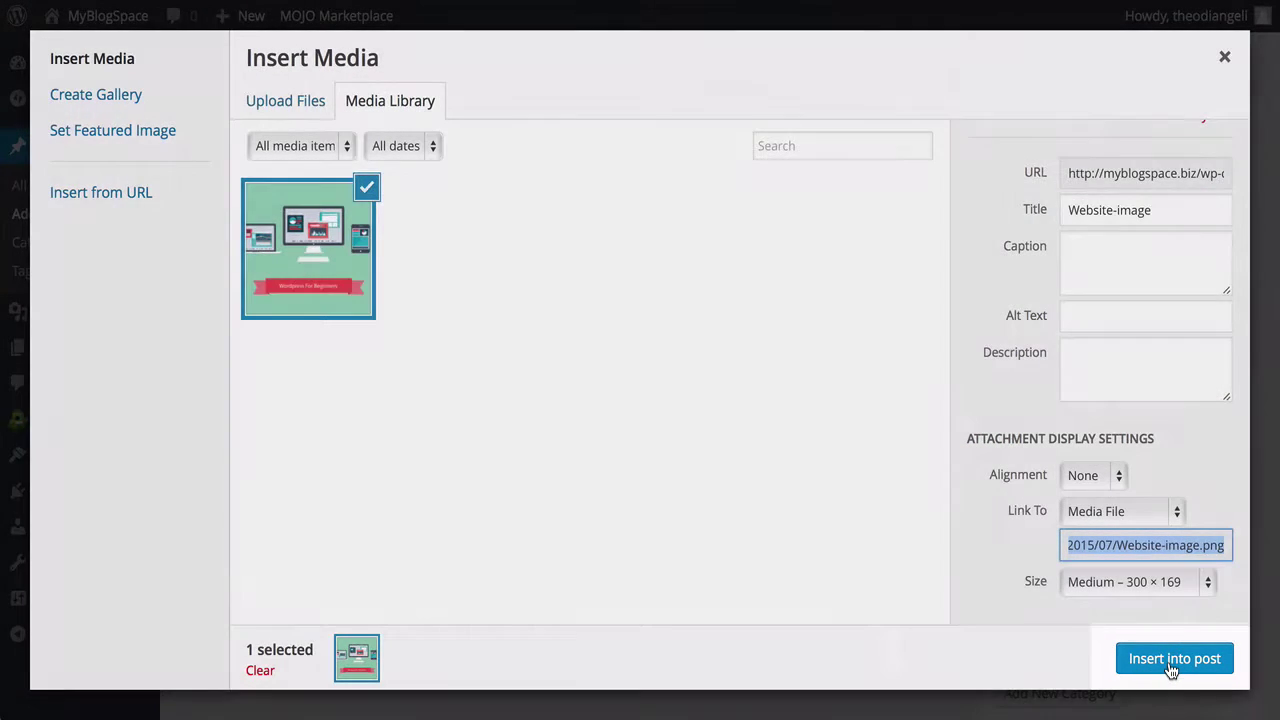
{"action": "left_click", "coordinate": [1172, 659]}
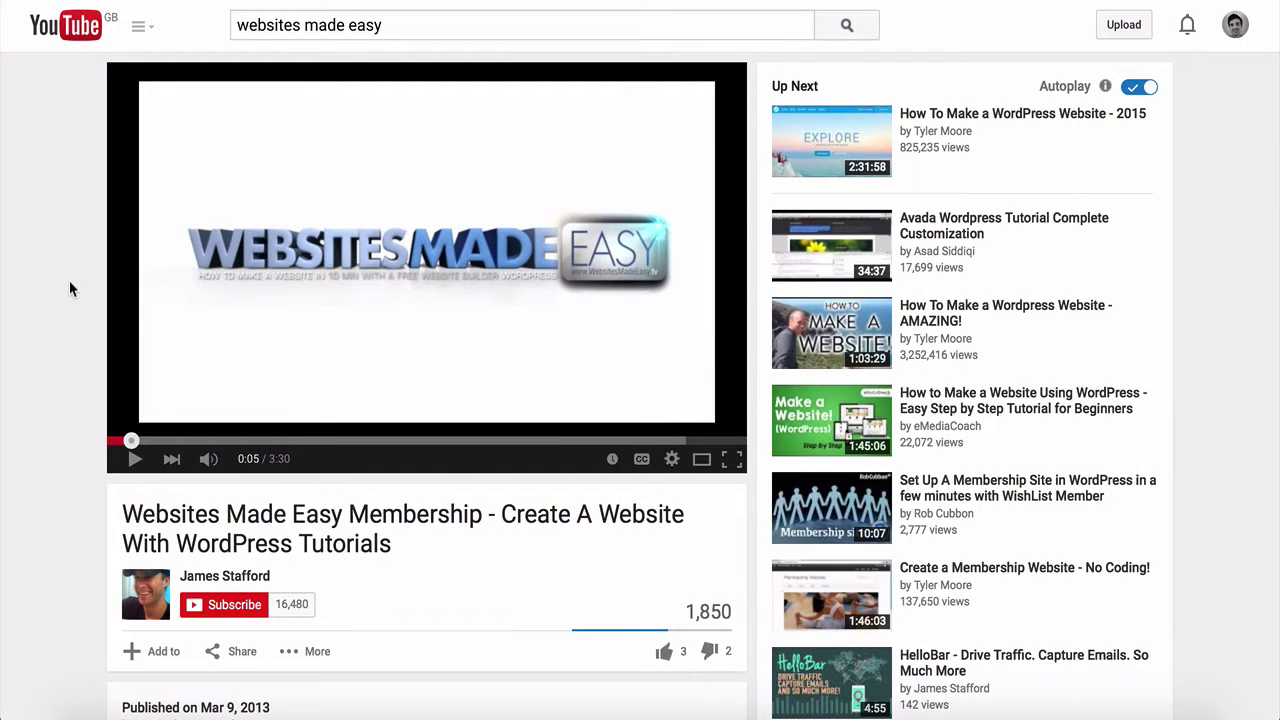
Step: Reveal the video's embed code under Share, and switch the post editor to Text view
{"action": "scroll", "coordinate": [70, 289], "scroll_direction": "down", "scroll_amount": 3}
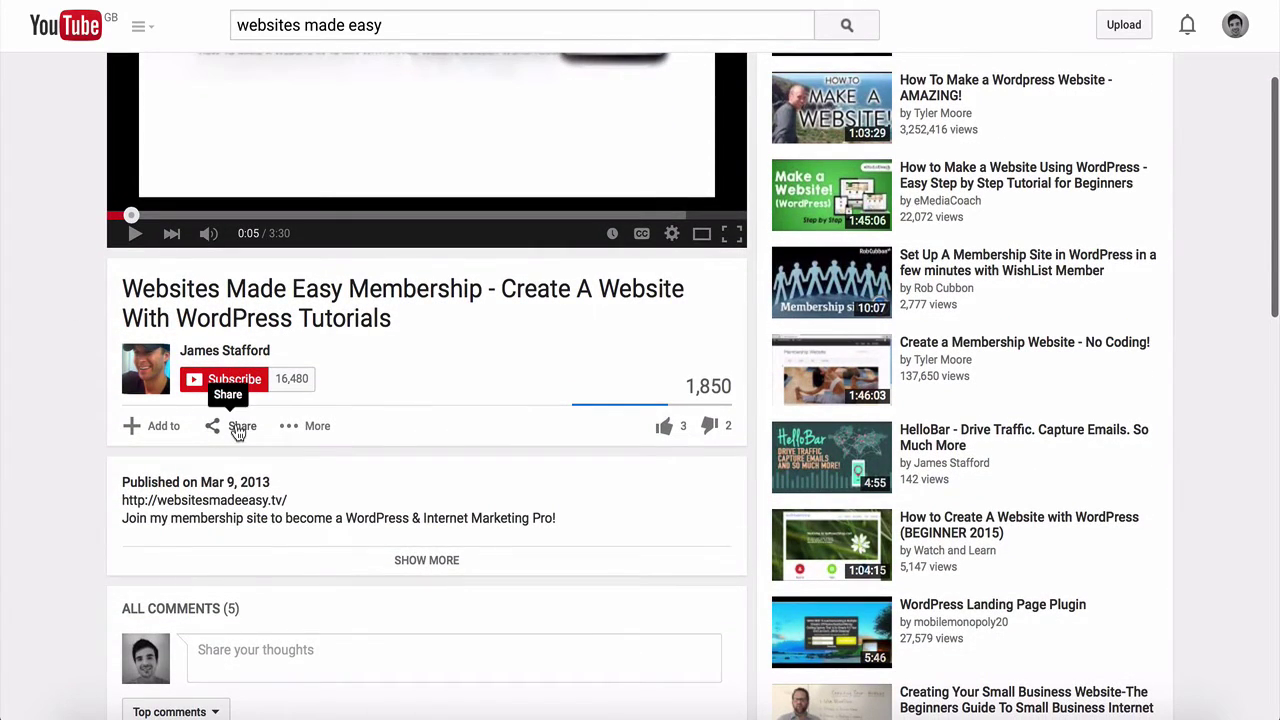
{"action": "left_click", "coordinate": [237, 428]}
{"action": "left_click", "coordinate": [224, 482]}
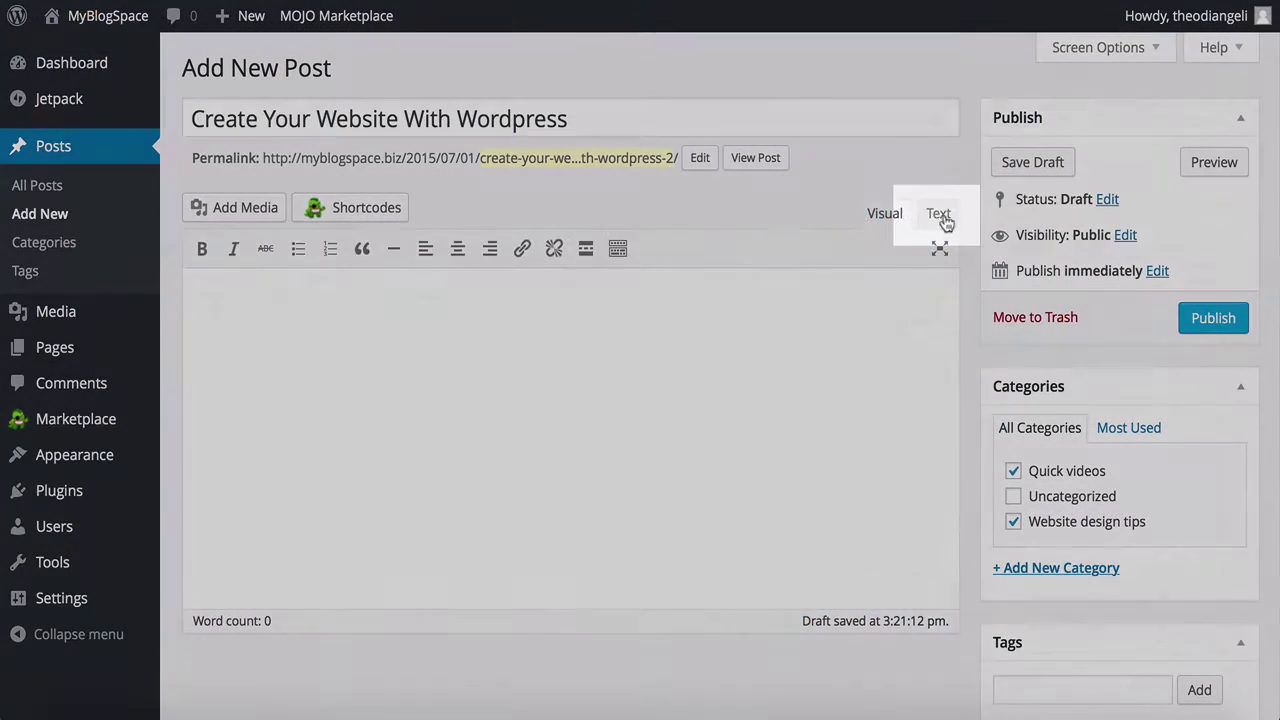
{"action": "left_click", "coordinate": [937, 216]}
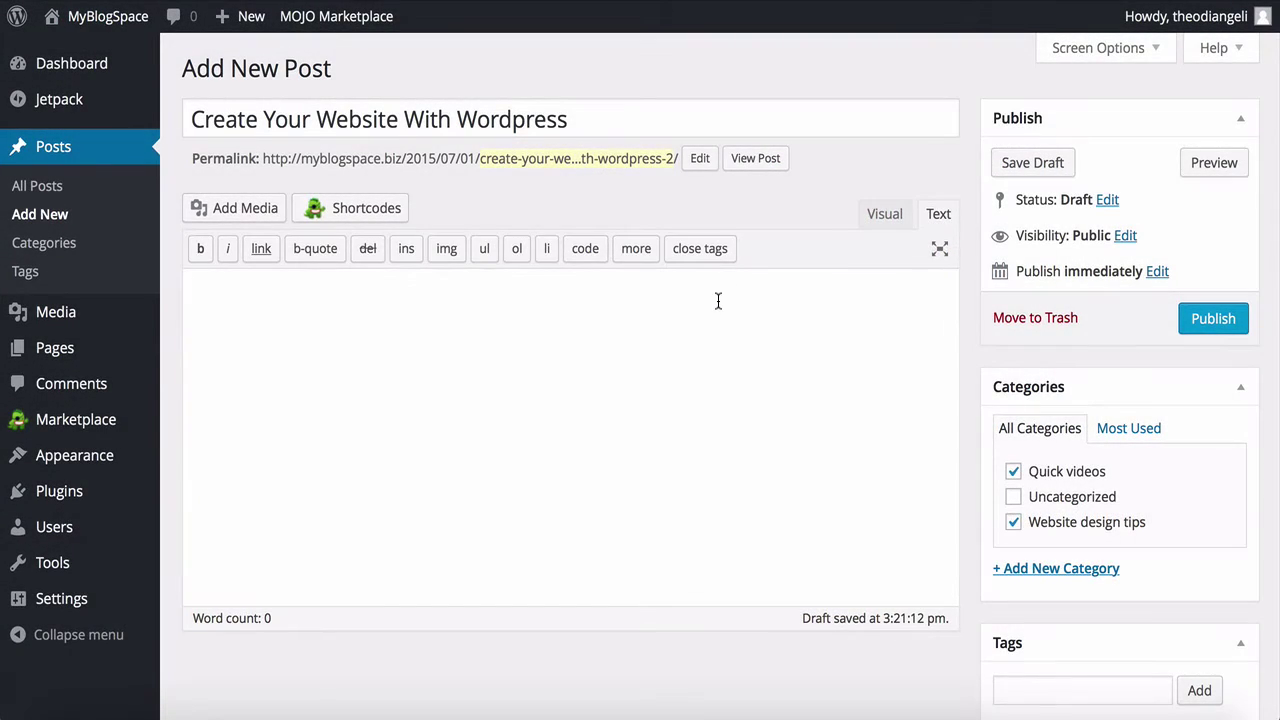
Step: Paste the YouTube embed code, set Website-image.png as featured image, and publish the post
{"action": "type", "text": "<iframe width=\"420\" height=\"315\" src=\"https://www.youtube.com/embed/gI3Hz0qXtX0\" frameborder=\"0\" allowfullscreen></iframe>"}
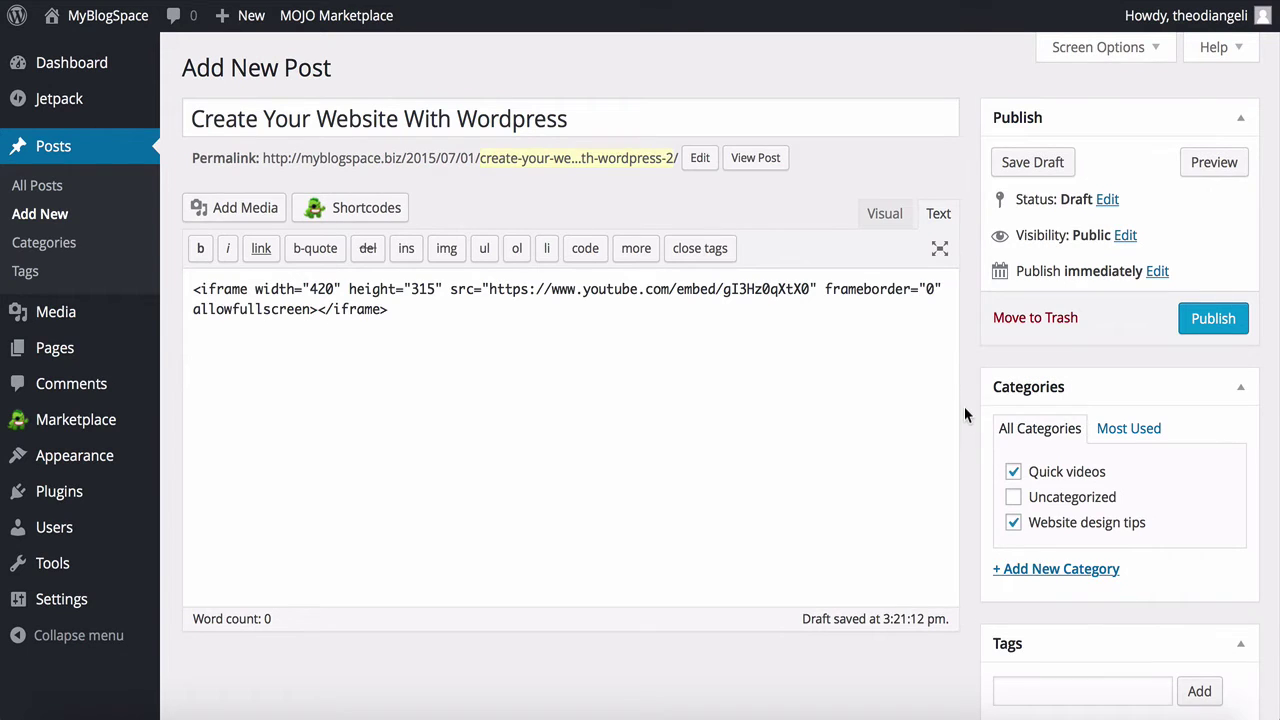
{"action": "scroll", "coordinate": [965, 413], "scroll_direction": "down", "scroll_amount": 5}
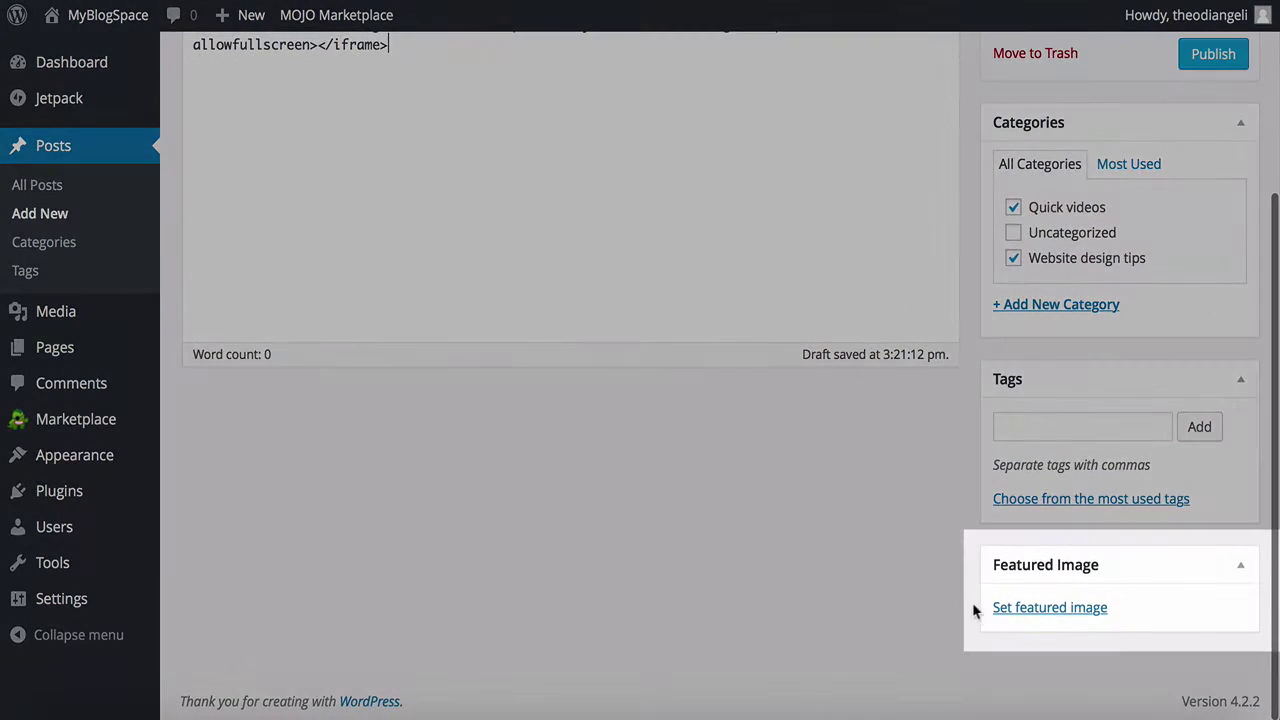
{"action": "left_click", "coordinate": [1014, 612]}
{"action": "left_click", "coordinate": [135, 265]}
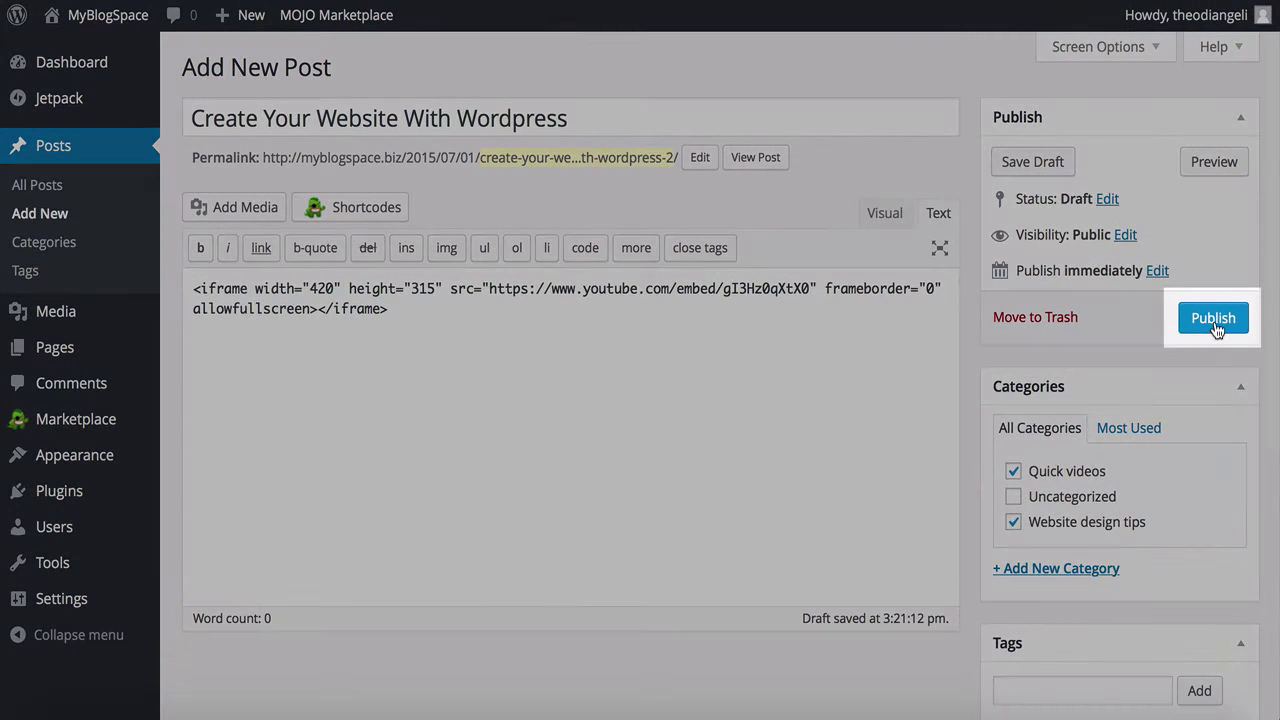
{"action": "left_click", "coordinate": [1213, 318]}
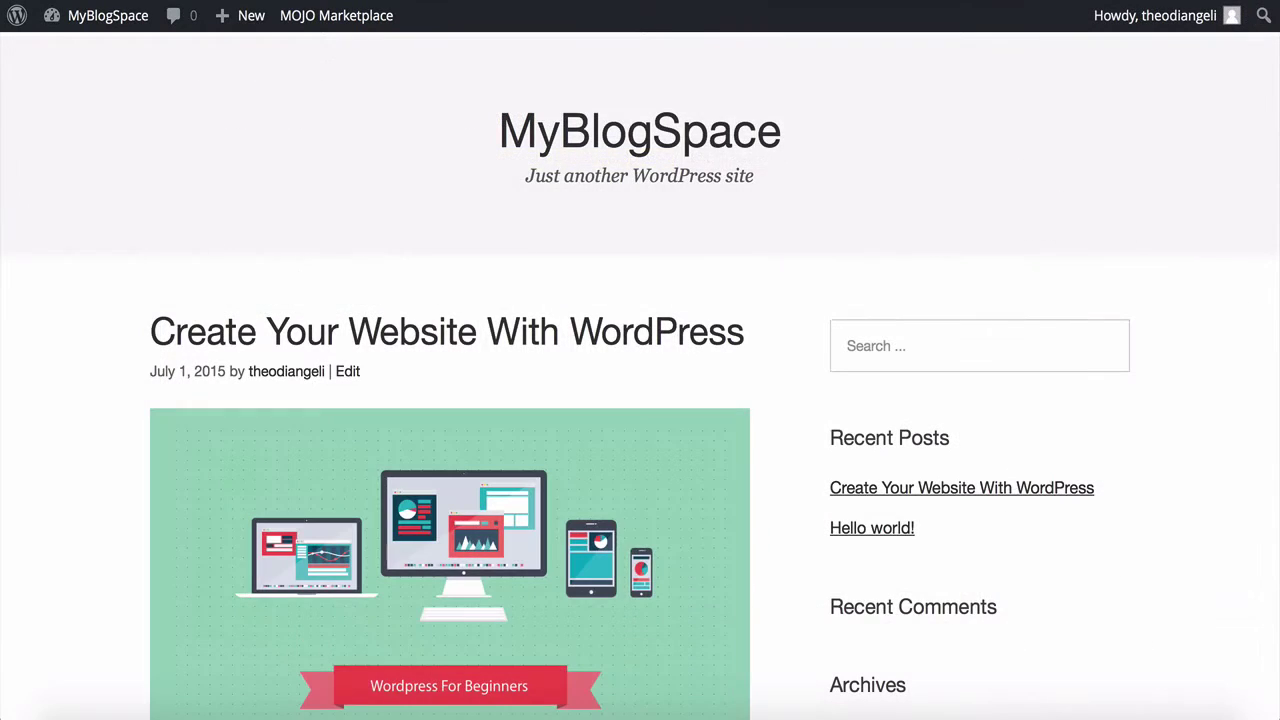
Step: Scroll the blog front page and open the published post on its own page
{"action": "scroll", "coordinate": [640, 377], "scroll_direction": "down", "scroll_amount": 4}
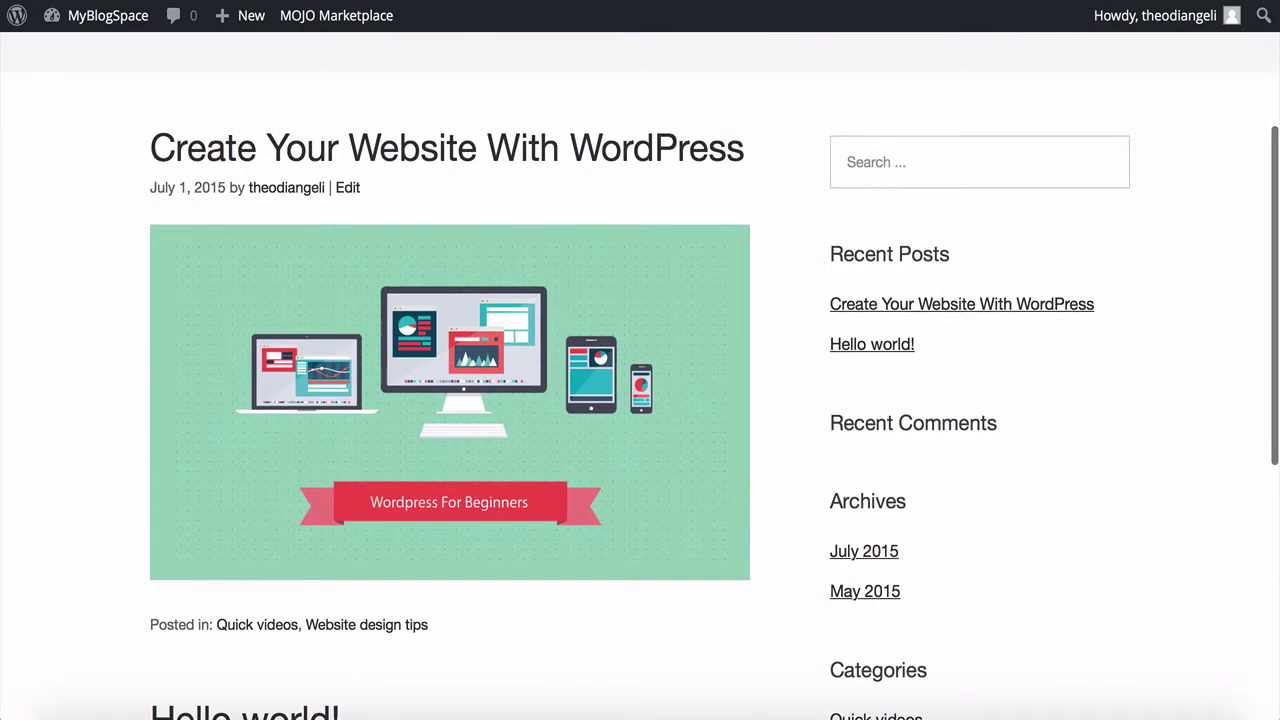
{"action": "left_click", "coordinate": [689, 379]}
{"action": "scroll", "coordinate": [785, 390], "scroll_direction": "down", "scroll_amount": 5}
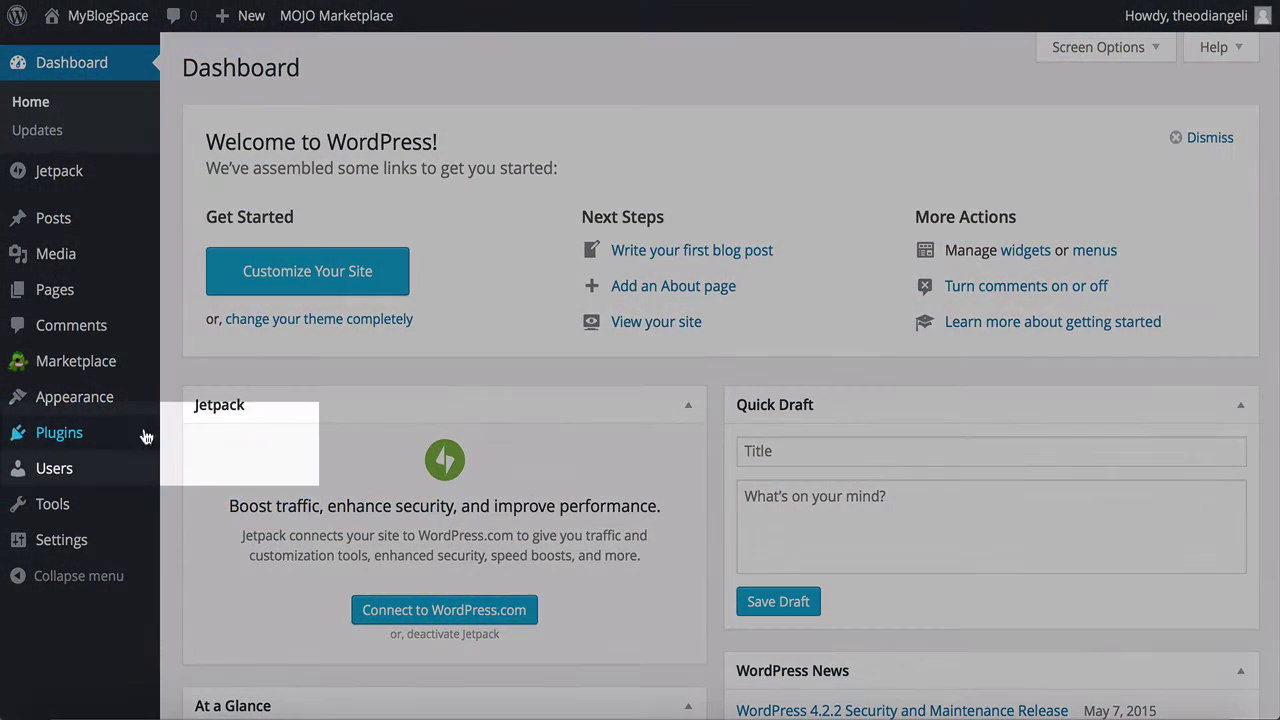
Step: Search the plugin directory for 'Wp socializer', then install and activate it
{"action": "mouse_move", "coordinate": [150, 434]}
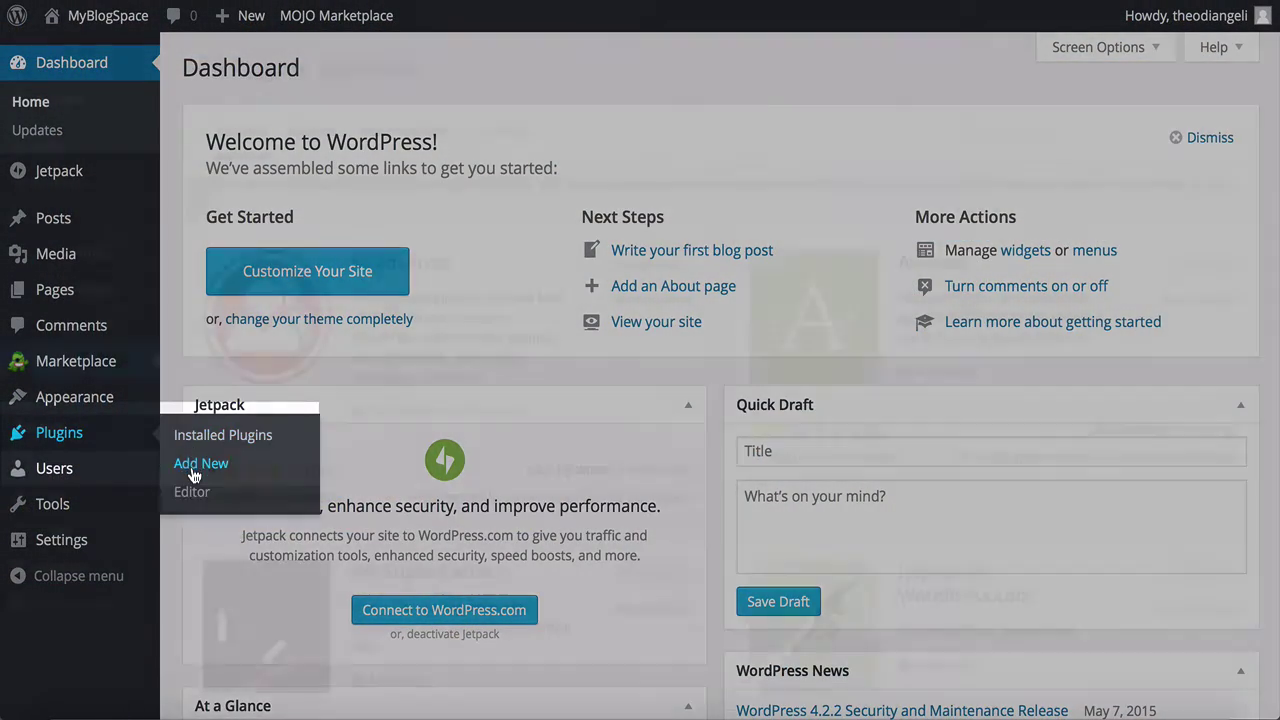
{"action": "left_click", "coordinate": [193, 466]}
{"action": "left_click", "coordinate": [1098, 133]}
{"action": "type", "text": "W"}
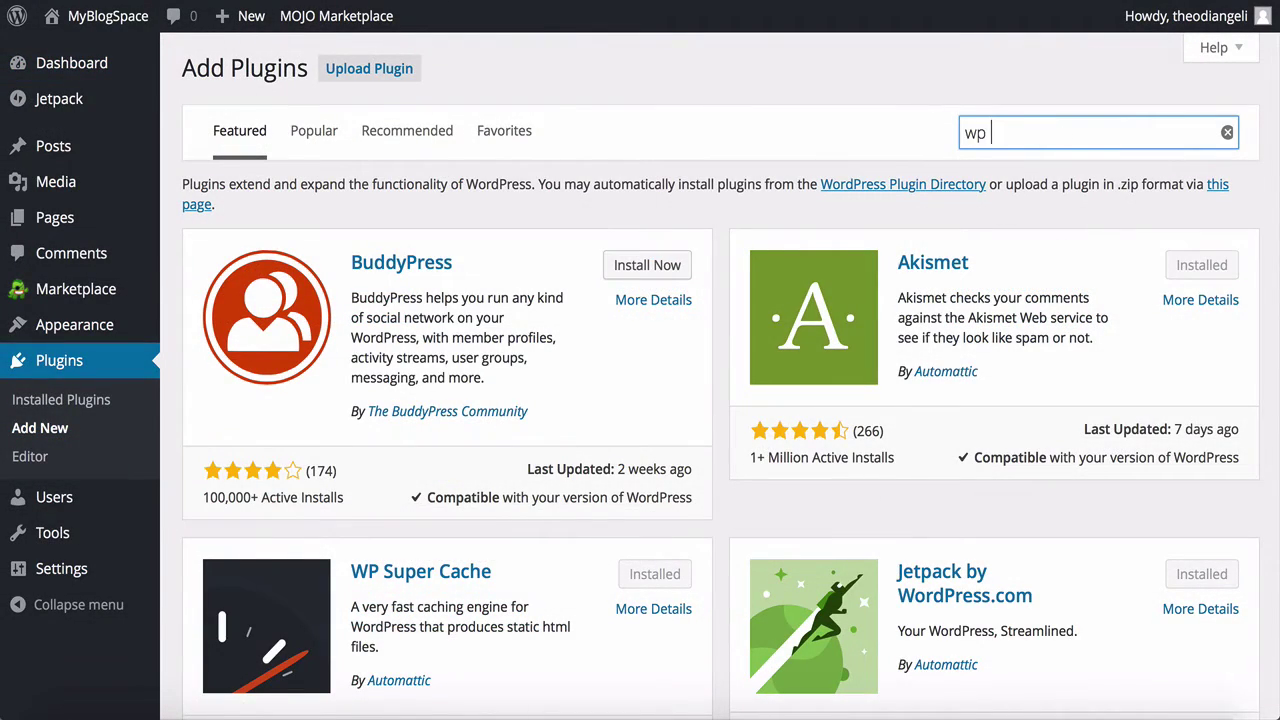
{"action": "type", "text": "p socializer"}
{"action": "key", "text": "Return"}
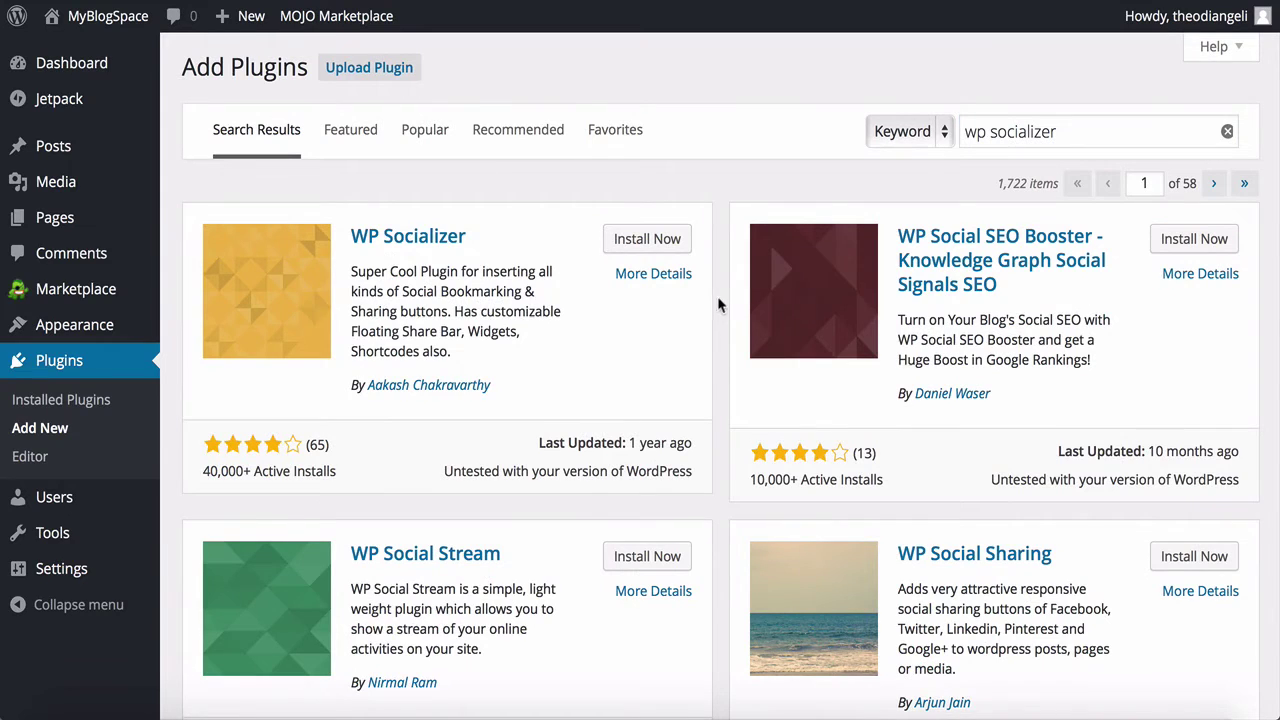
{"action": "left_click", "coordinate": [647, 239]}
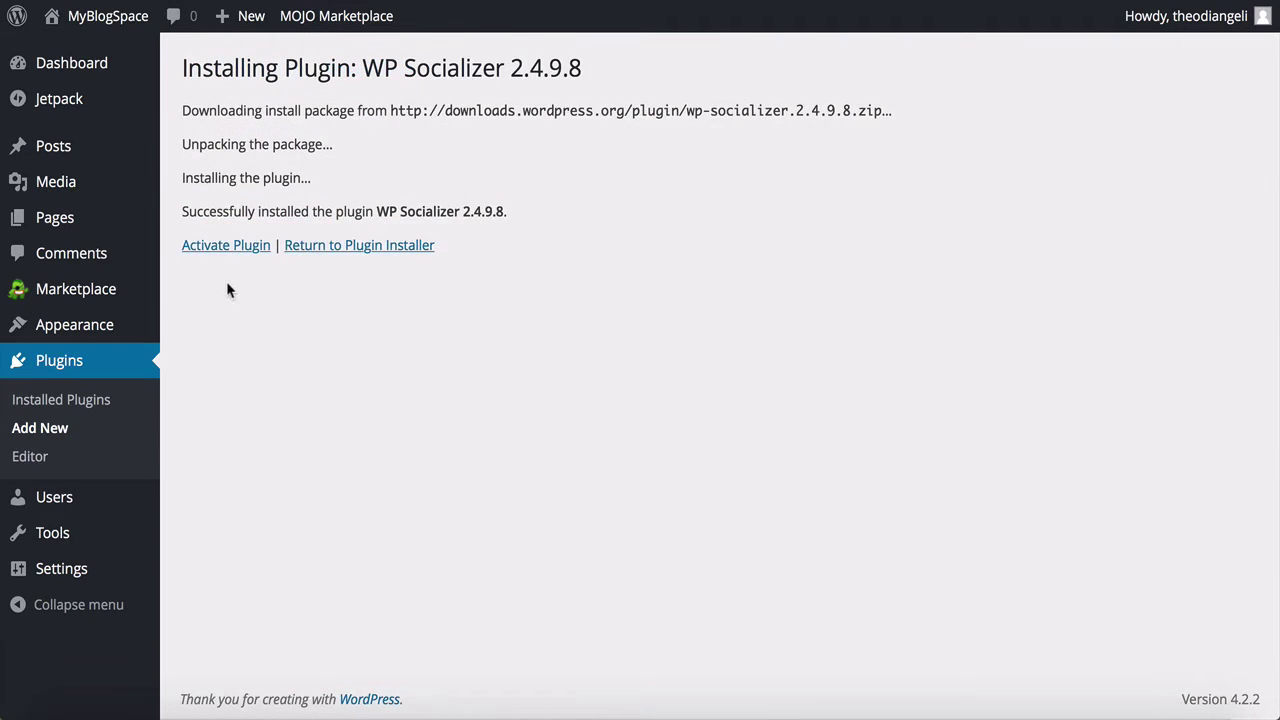
{"action": "left_click", "coordinate": [222, 248]}
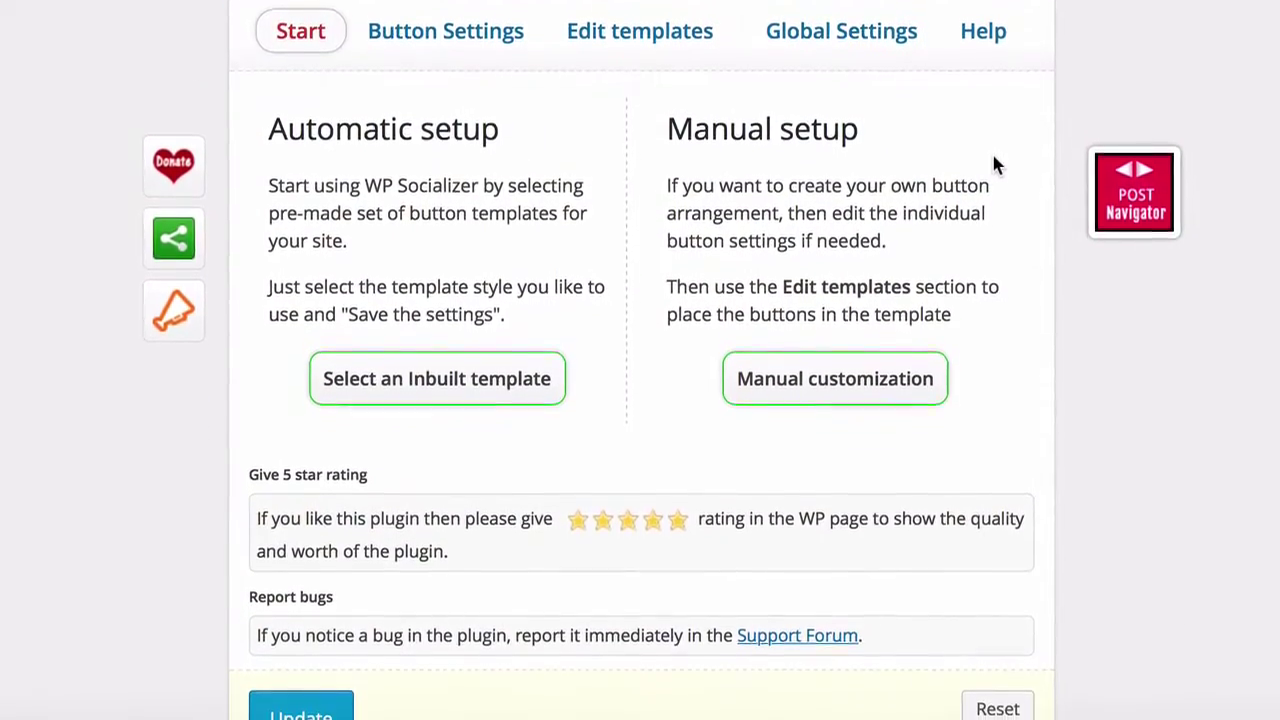
Step: Open WP Socializer's template editor and scroll to the below-content position options for single posts
{"action": "scroll", "coordinate": [640, 400], "scroll_direction": "down", "scroll_amount": 5}
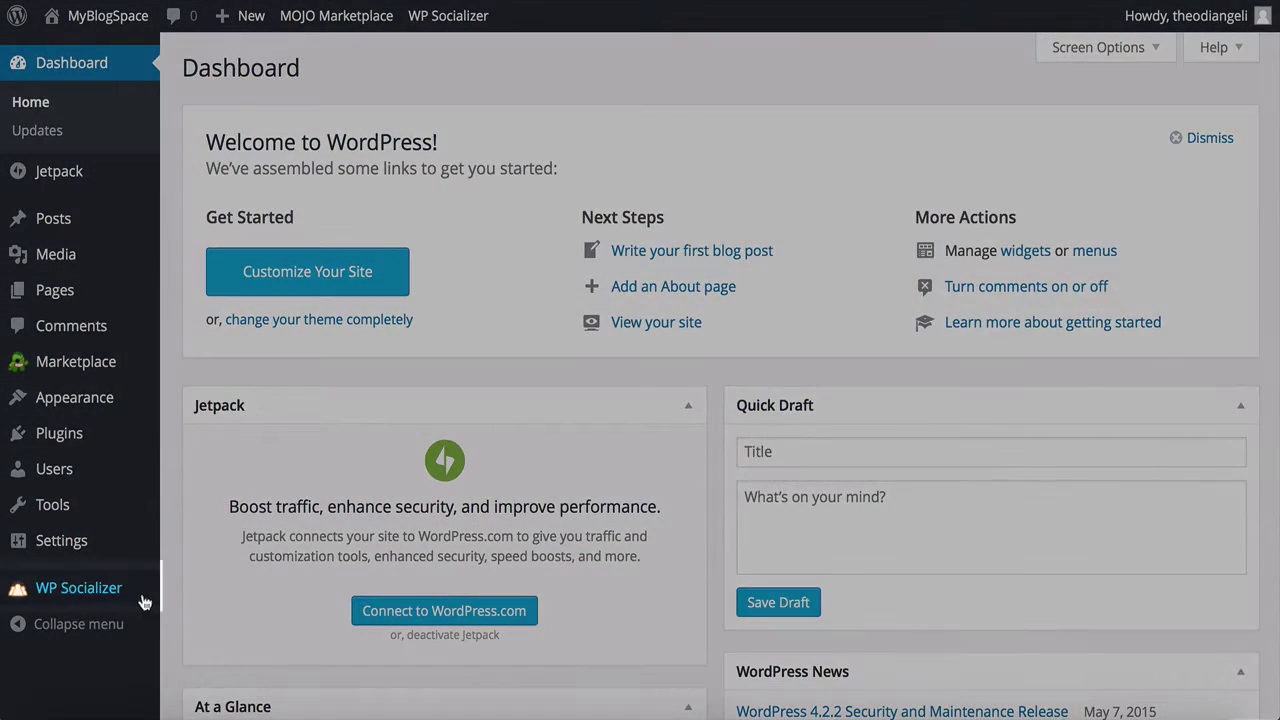
{"action": "mouse_move", "coordinate": [131, 601]}
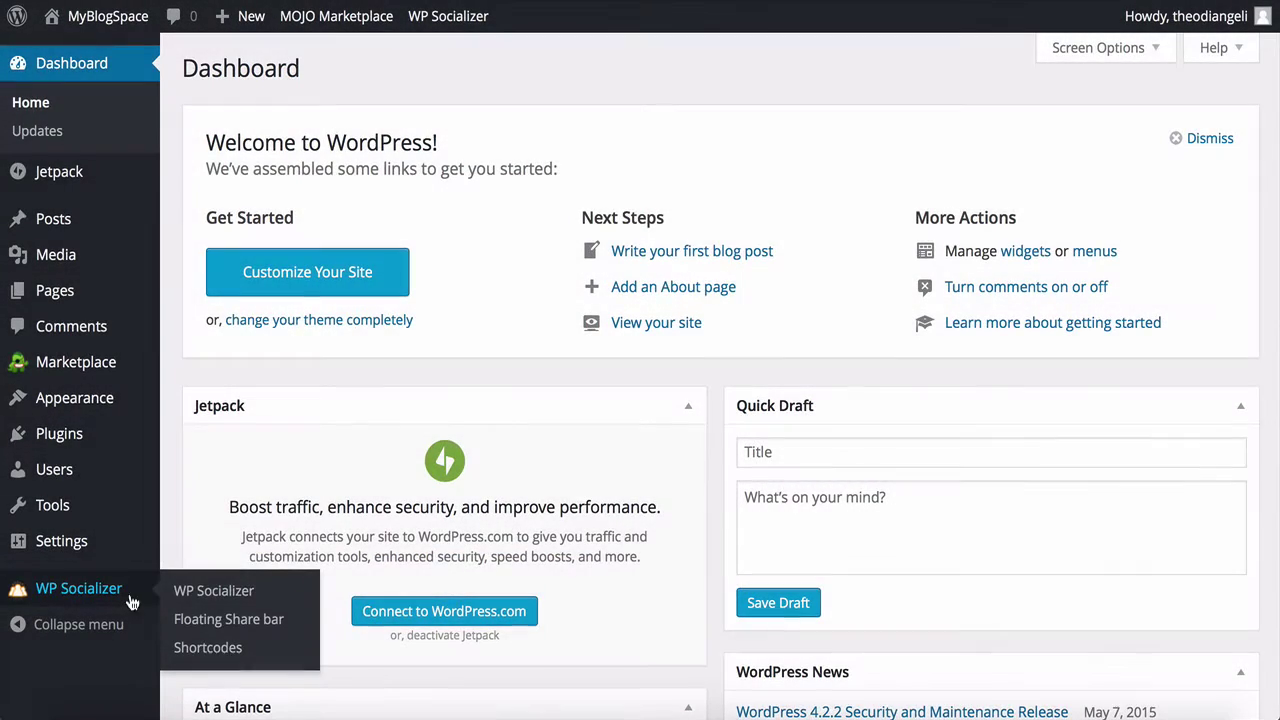
{"action": "left_click", "coordinate": [213, 598]}
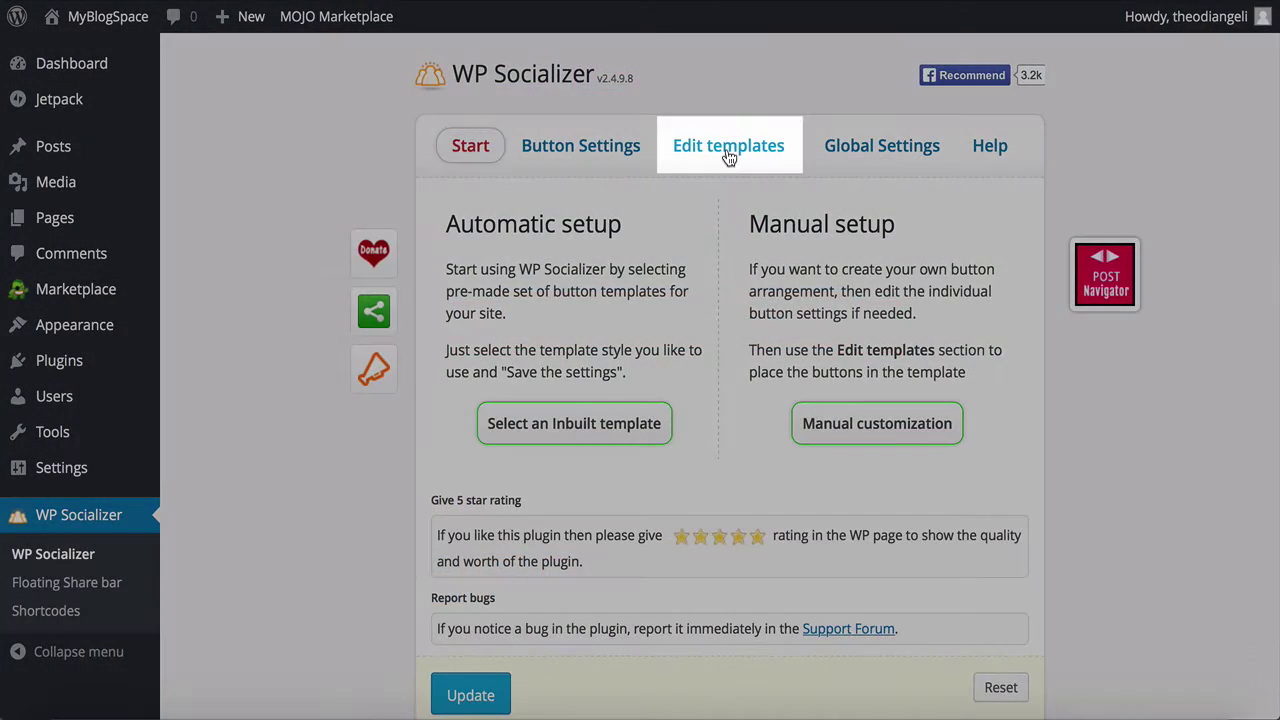
{"action": "left_click", "coordinate": [728, 150]}
{"action": "scroll", "coordinate": [729, 157], "scroll_direction": "down", "scroll_amount": 5}
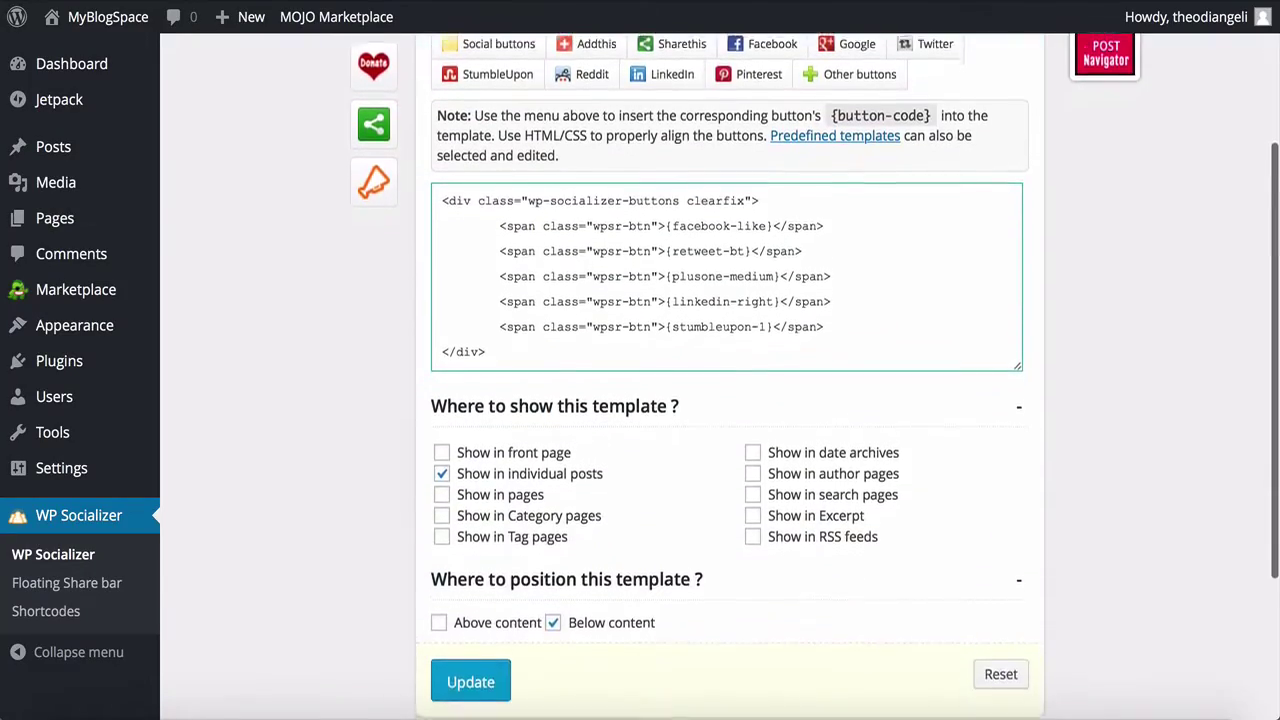
{"action": "scroll", "coordinate": [729, 400], "scroll_direction": "down", "scroll_amount": 2}
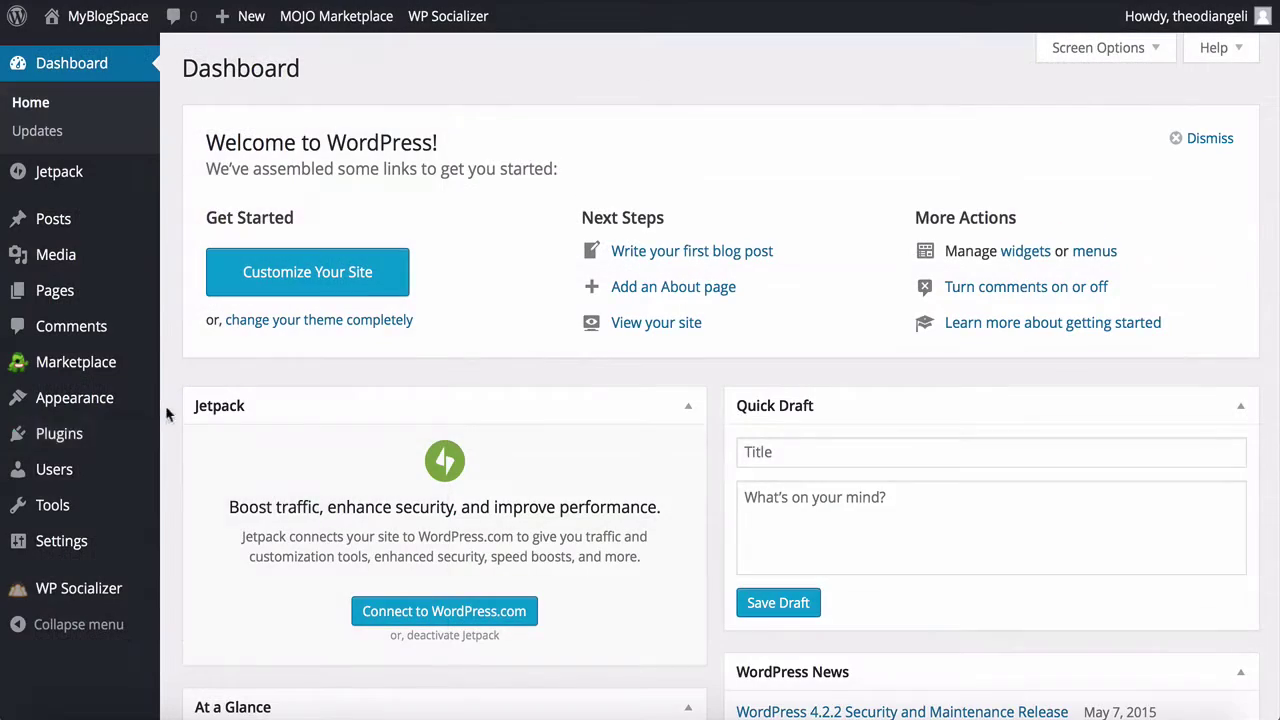
Step: Search plugins for 'yoast seo' and install WordPress SEO by Yoast 2.2.1
{"action": "mouse_move", "coordinate": [127, 449]}
{"action": "left_click", "coordinate": [183, 463]}
{"action": "type", "text": "y"}
{"action": "type", "text": "oast seo"}
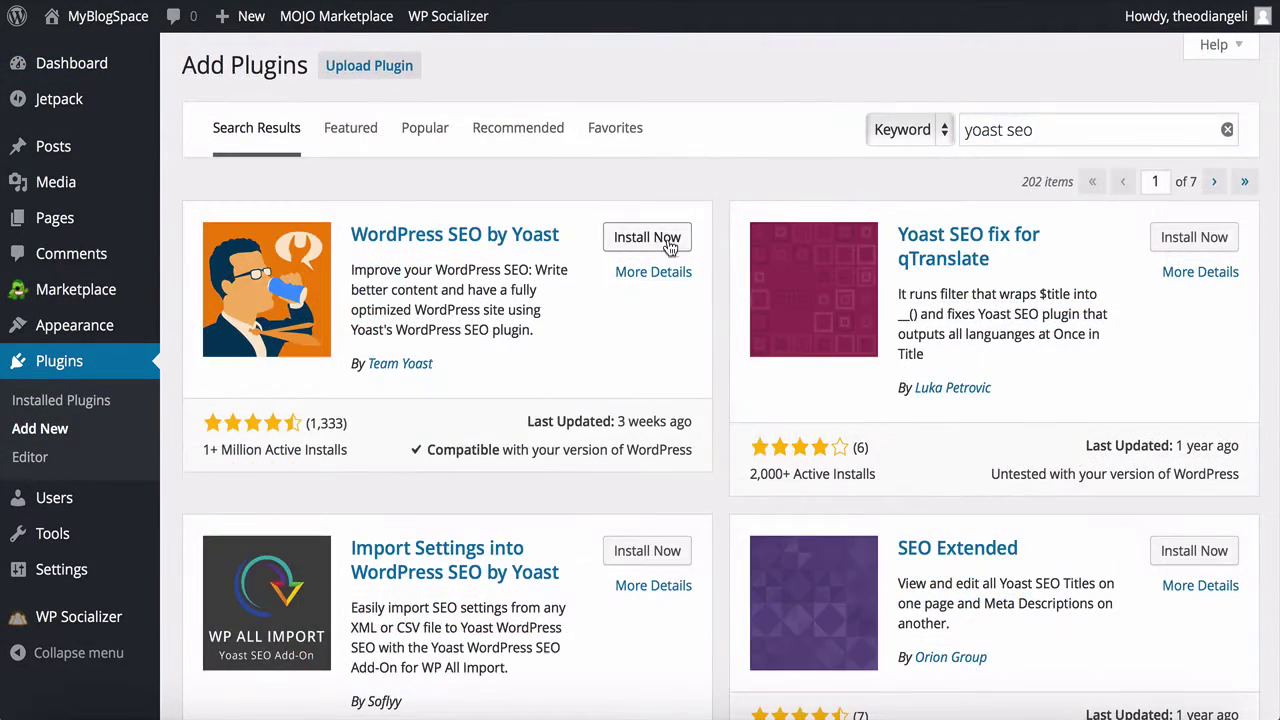
{"action": "left_click", "coordinate": [668, 245]}
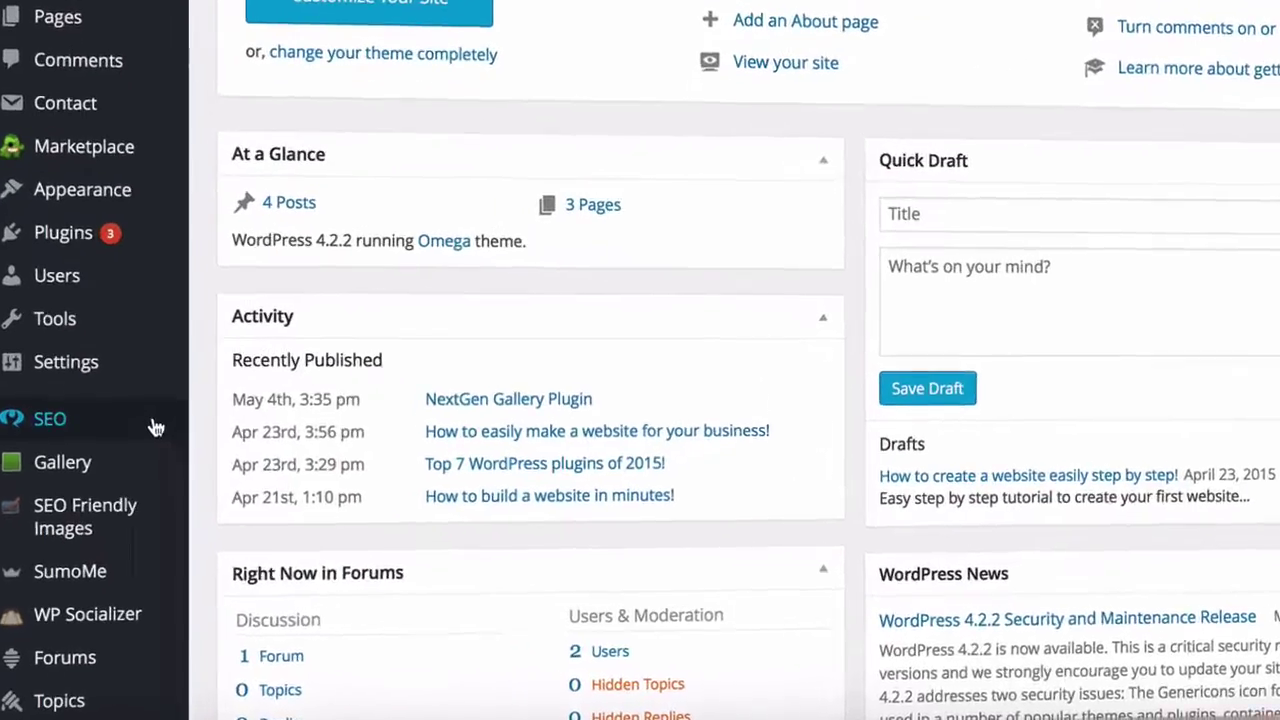
{"action": "mouse_move", "coordinate": [147, 466]}
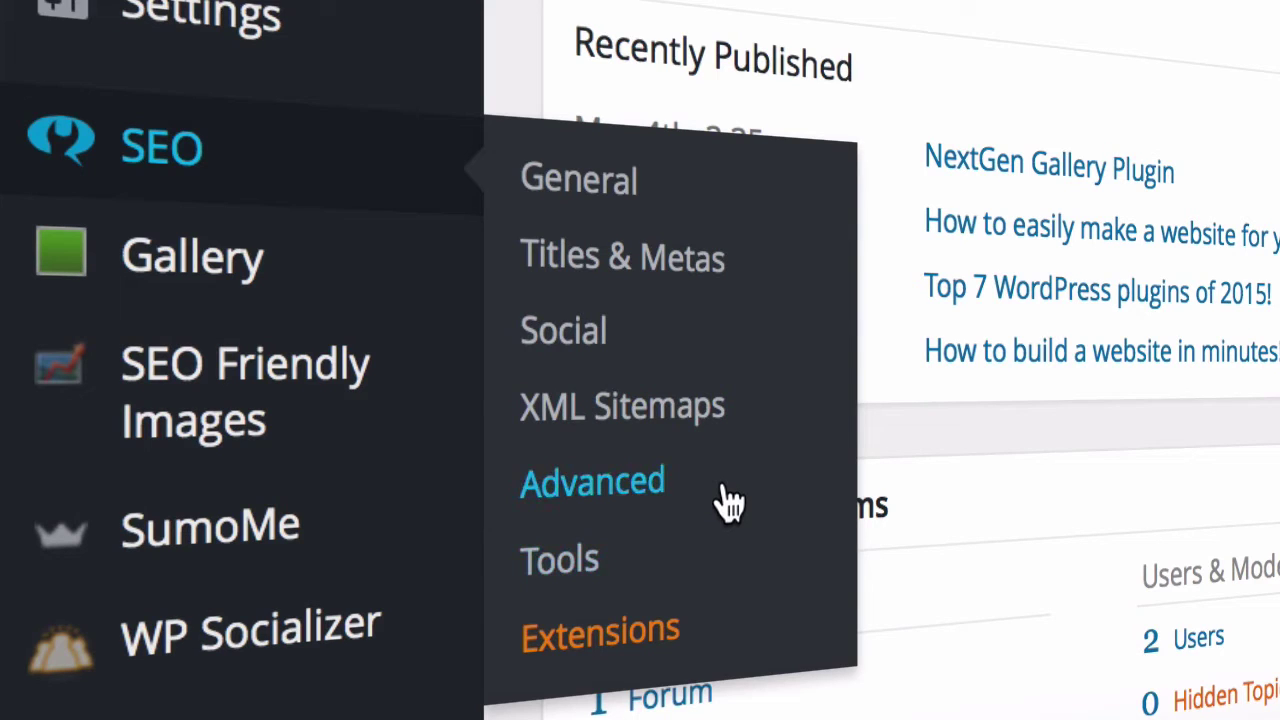
Step: Check the Your Info tab in Yoast SEO General settings, then go to Titles & Metas
{"action": "left_click", "coordinate": [689, 195]}
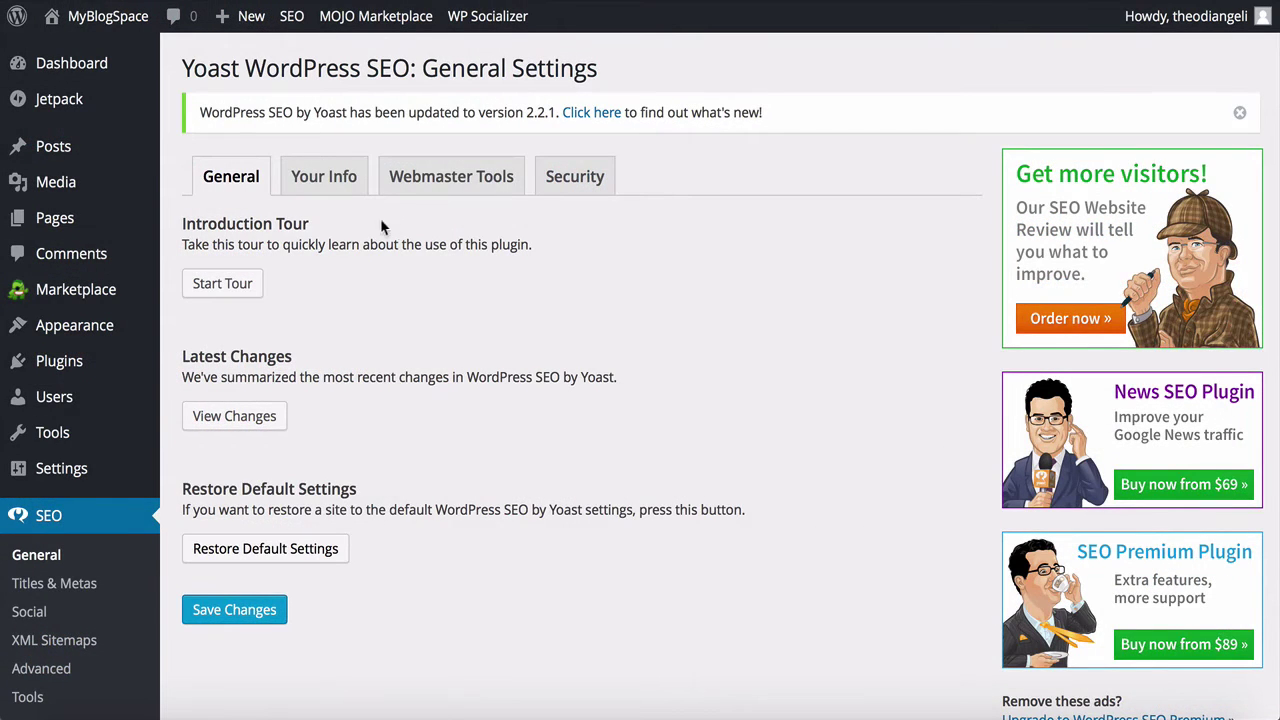
{"action": "left_click", "coordinate": [325, 180]}
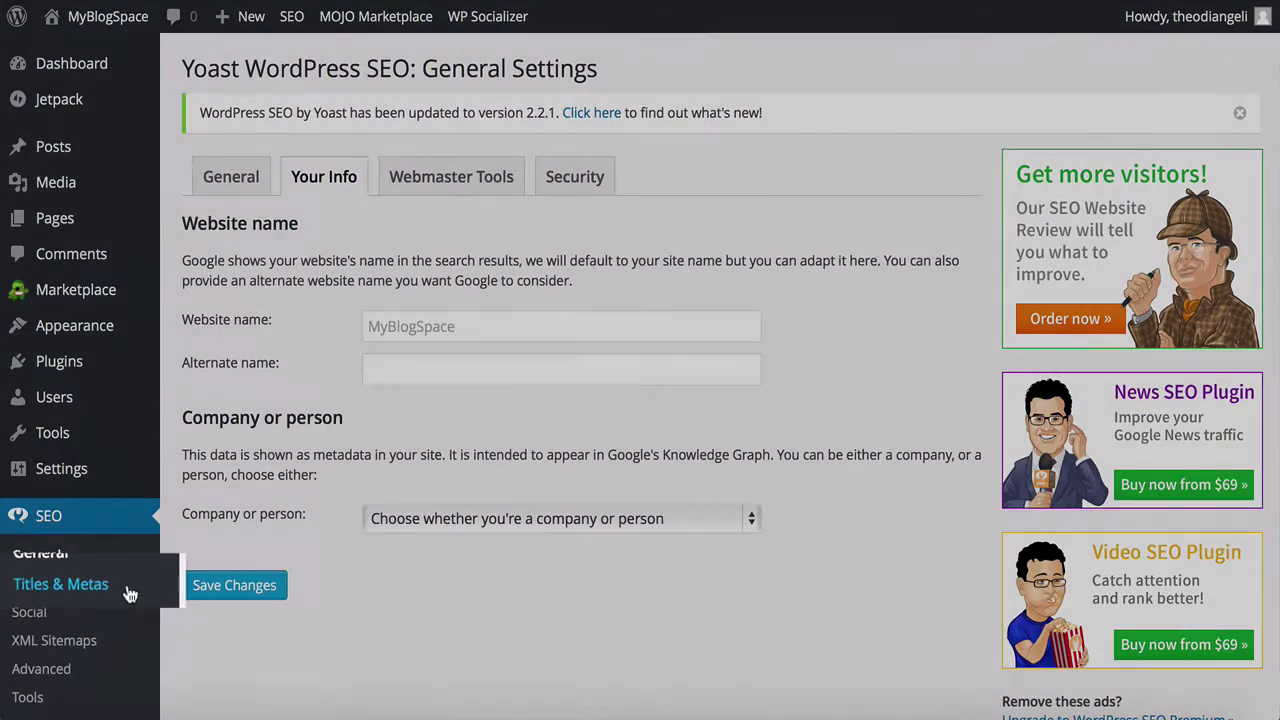
{"action": "left_click", "coordinate": [46, 590]}
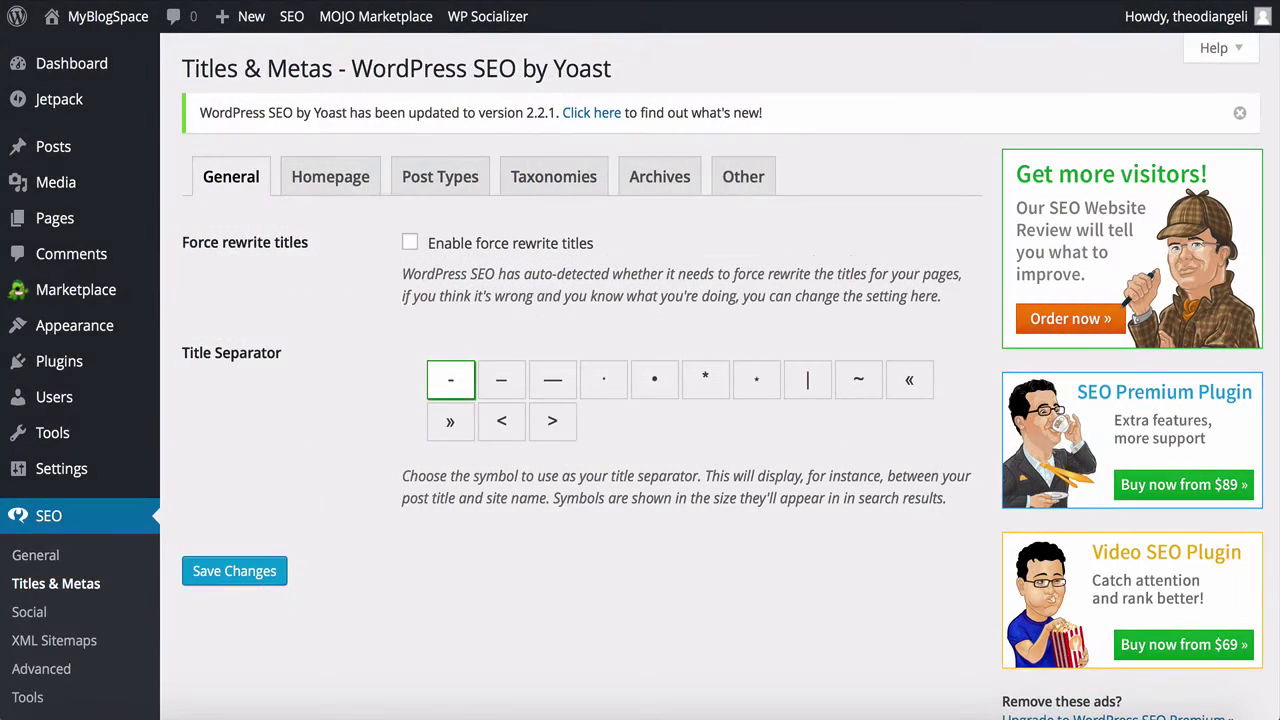
Step: Review the Homepage and Post Types title templates, then go to Yoast's Social settings
{"action": "left_click", "coordinate": [332, 192]}
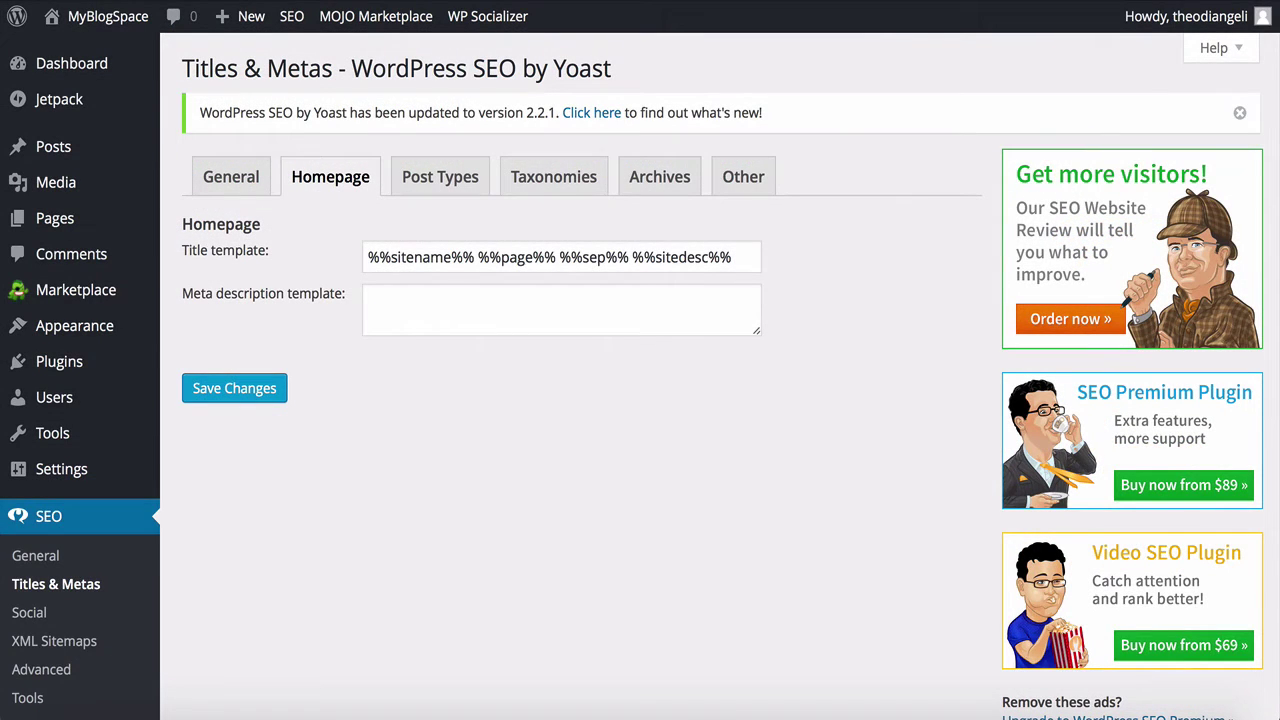
{"action": "left_click", "coordinate": [450, 188]}
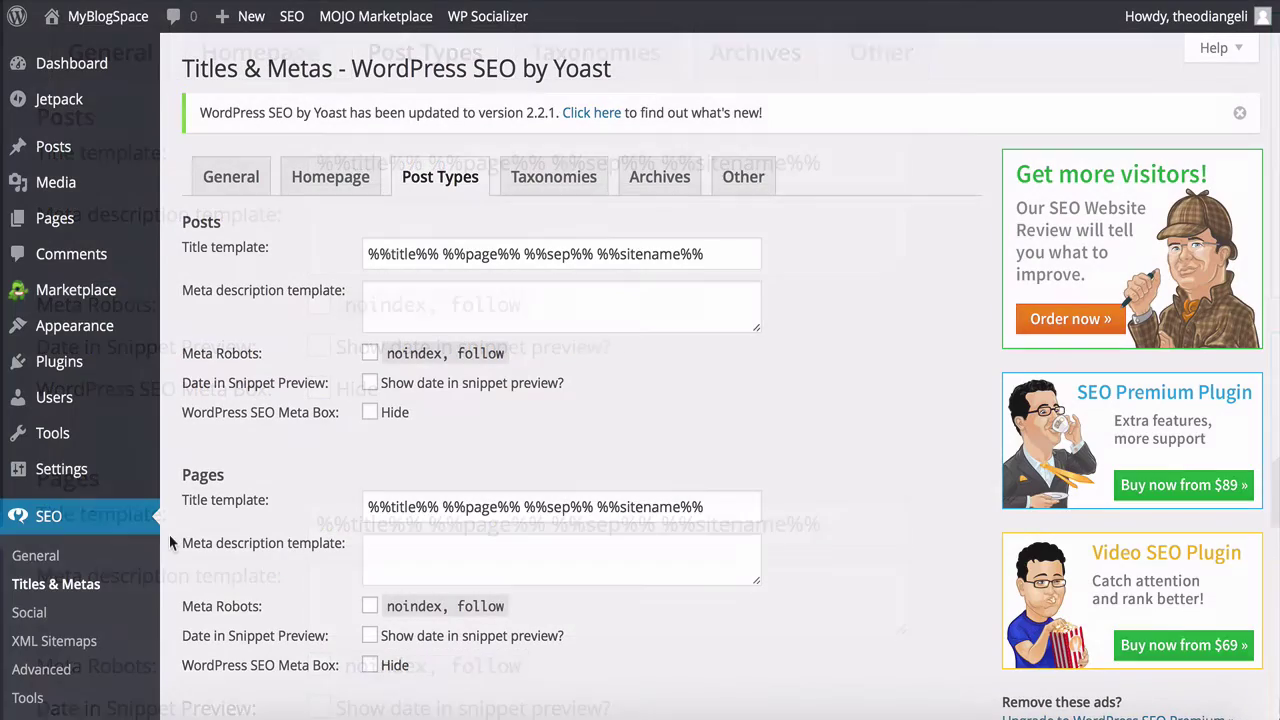
{"action": "left_click", "coordinate": [102, 613]}
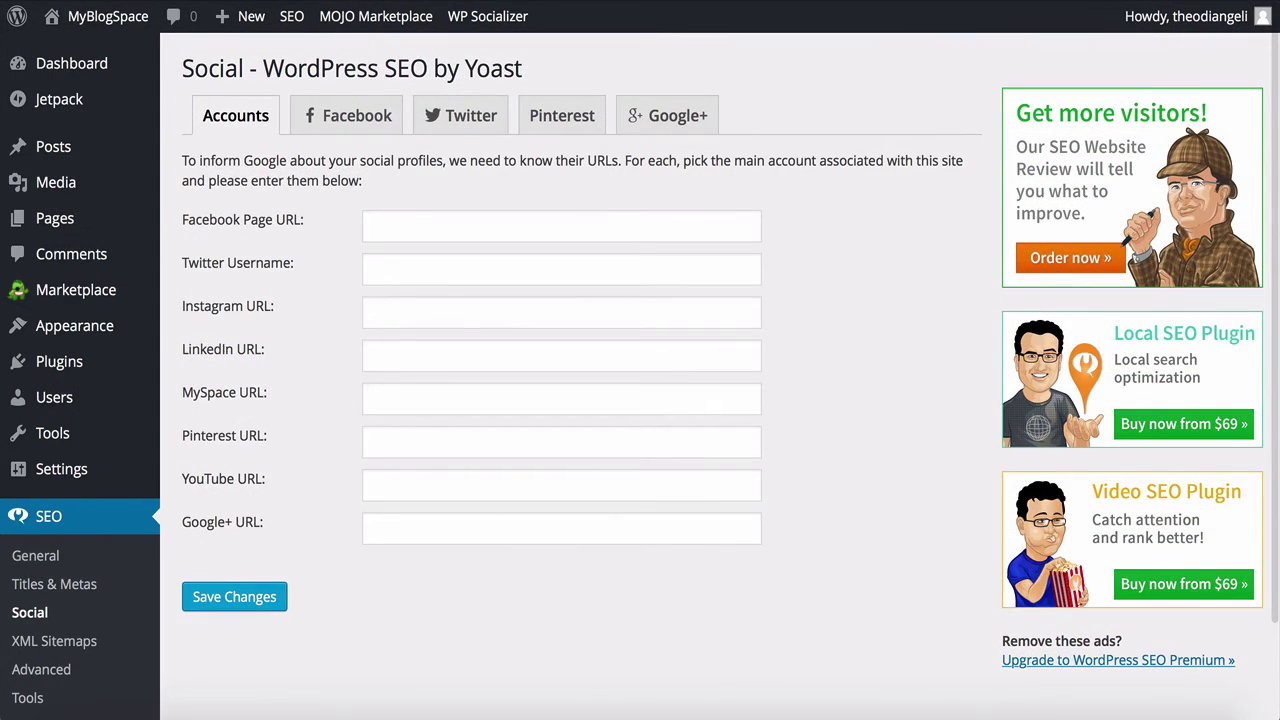
Step: Start entering the Facebook page URL in Yoast's social accounts, then scroll down to the post's SEO snippet
{"action": "left_click", "coordinate": [560, 226]}
{"action": "type", "text": "ht=\"315\" src=\"ht"}
{"action": "type", "text": "tps"}
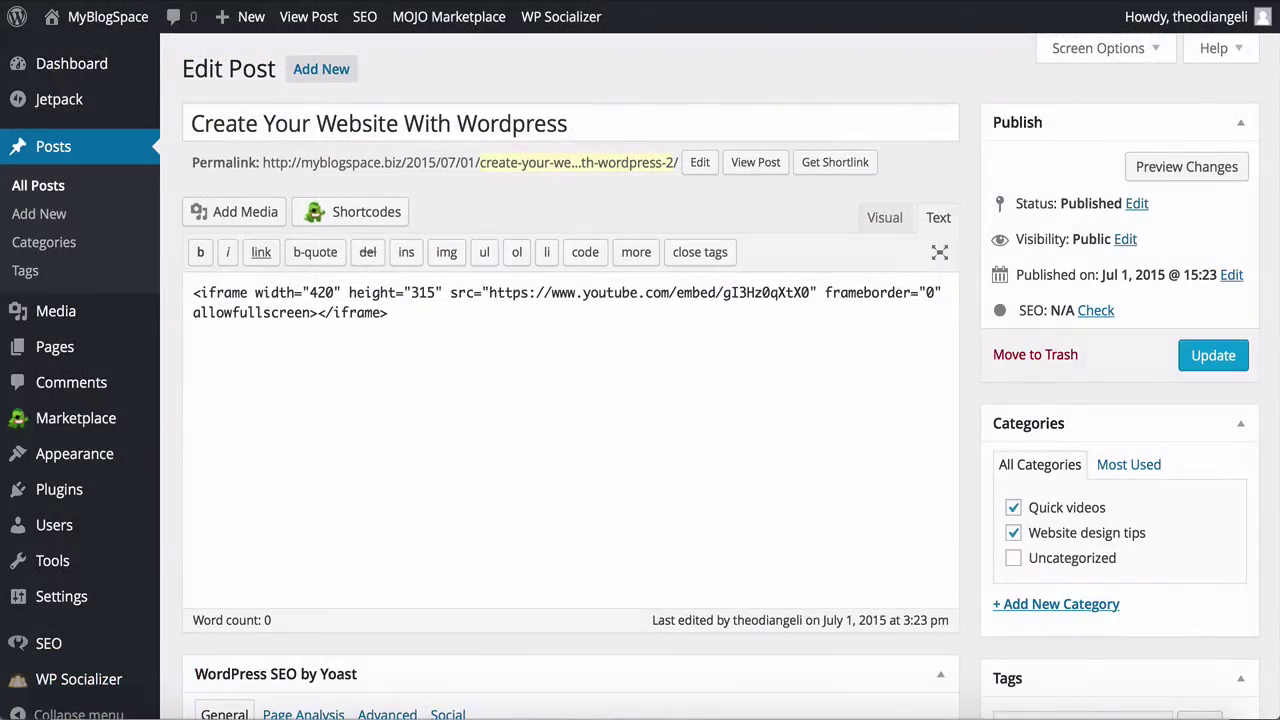
{"action": "scroll", "coordinate": [640, 400], "scroll_direction": "down", "scroll_amount": 5}
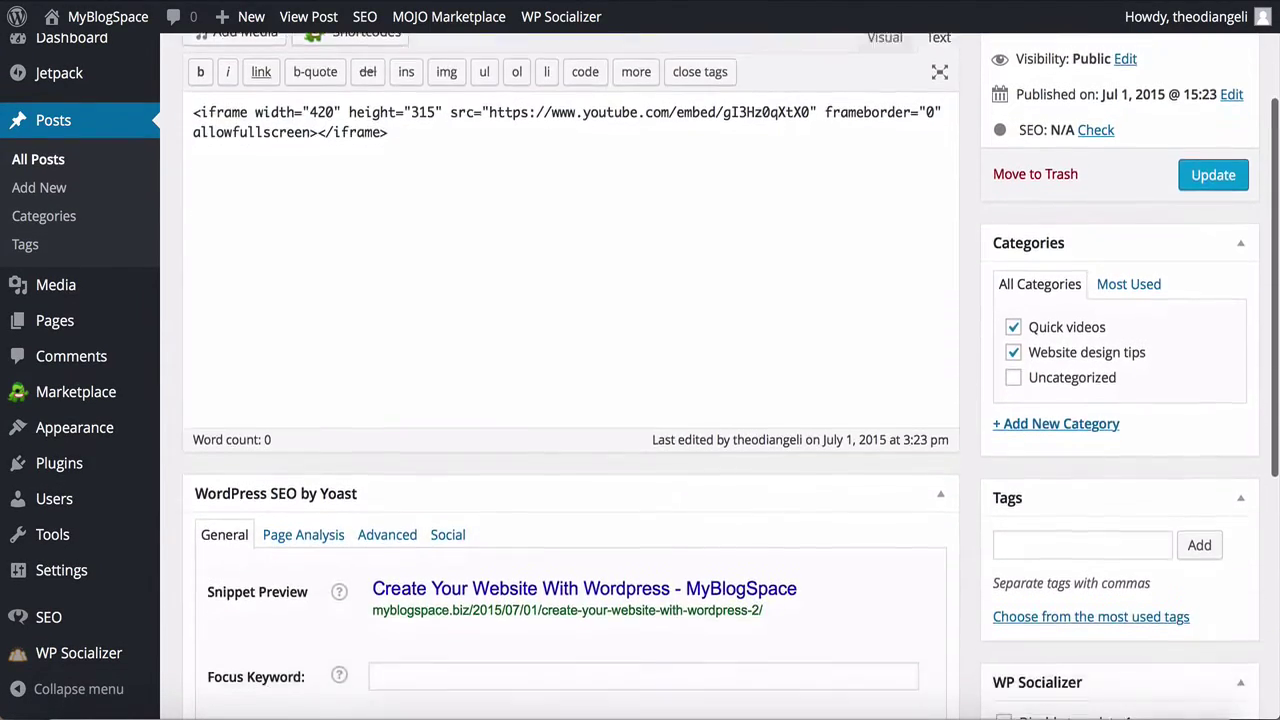
{"action": "scroll", "coordinate": [570, 400], "scroll_direction": "down", "scroll_amount": 5}
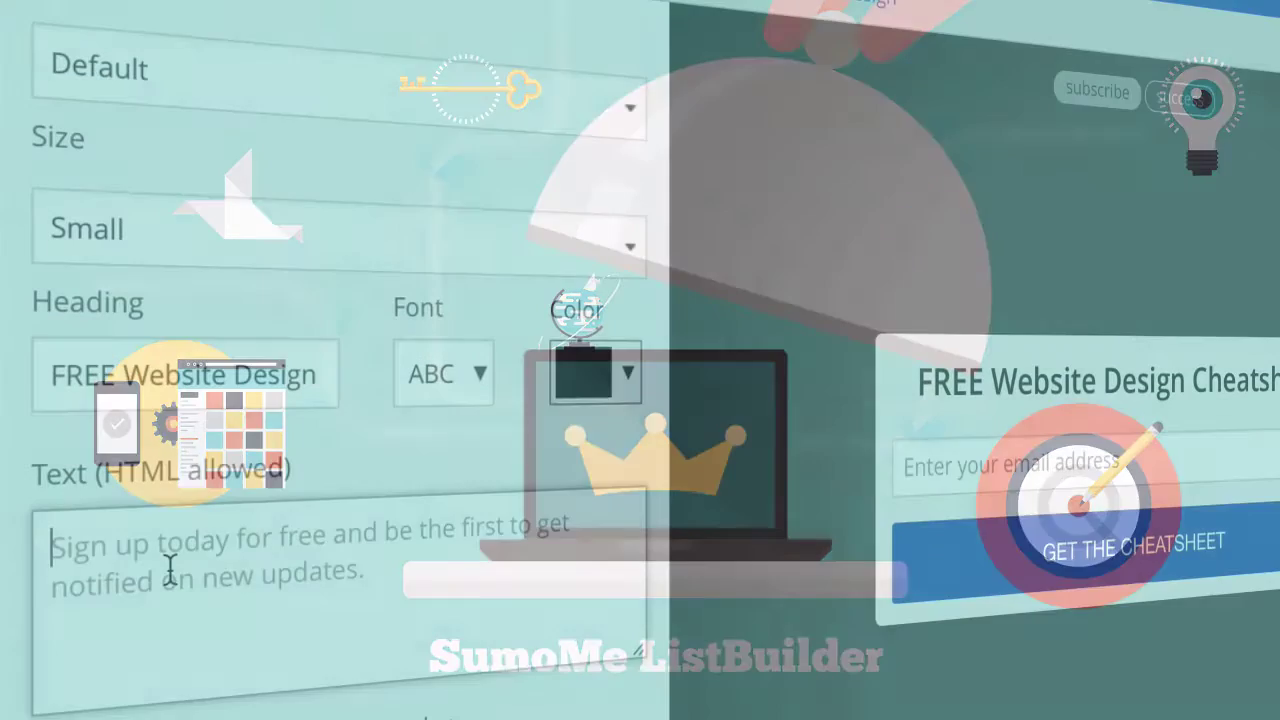
Step: Set the List Builder body text to 'Sign up today and receive your free website cheatsheet!'
{"action": "type", "text": "Sign up today"}
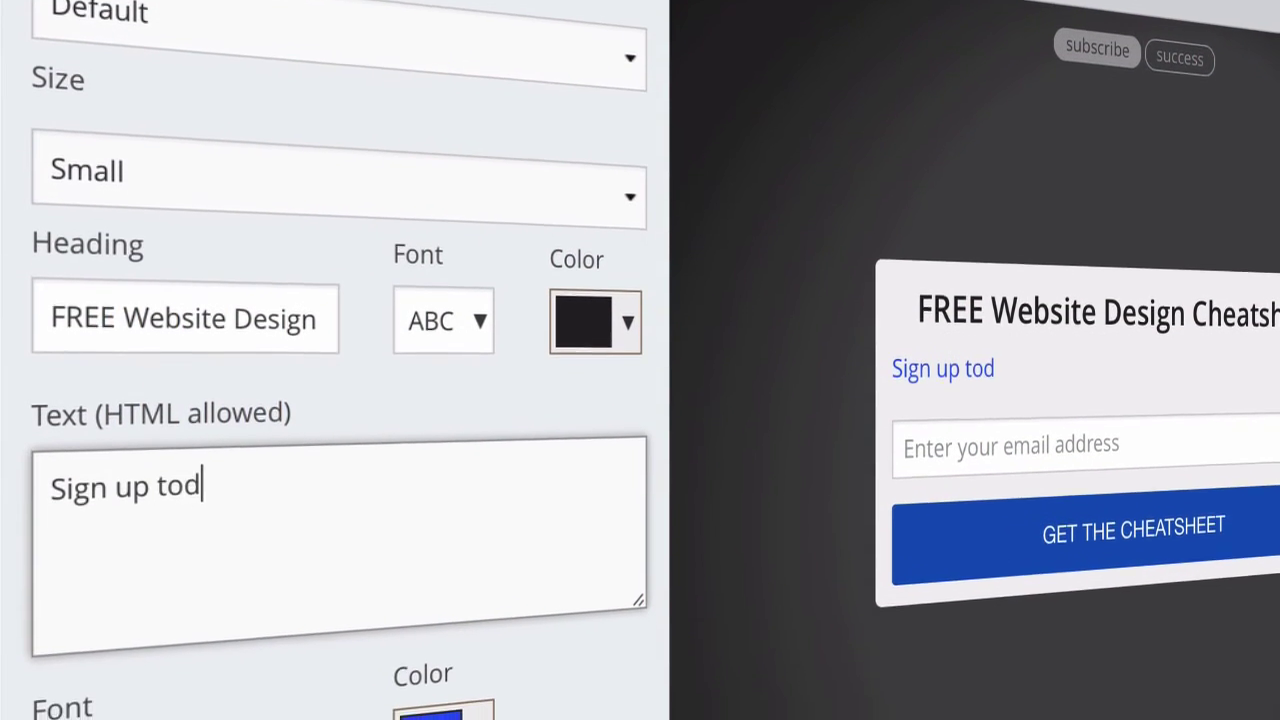
{"action": "type", "text": " and receive your free website cheatsheet!"}
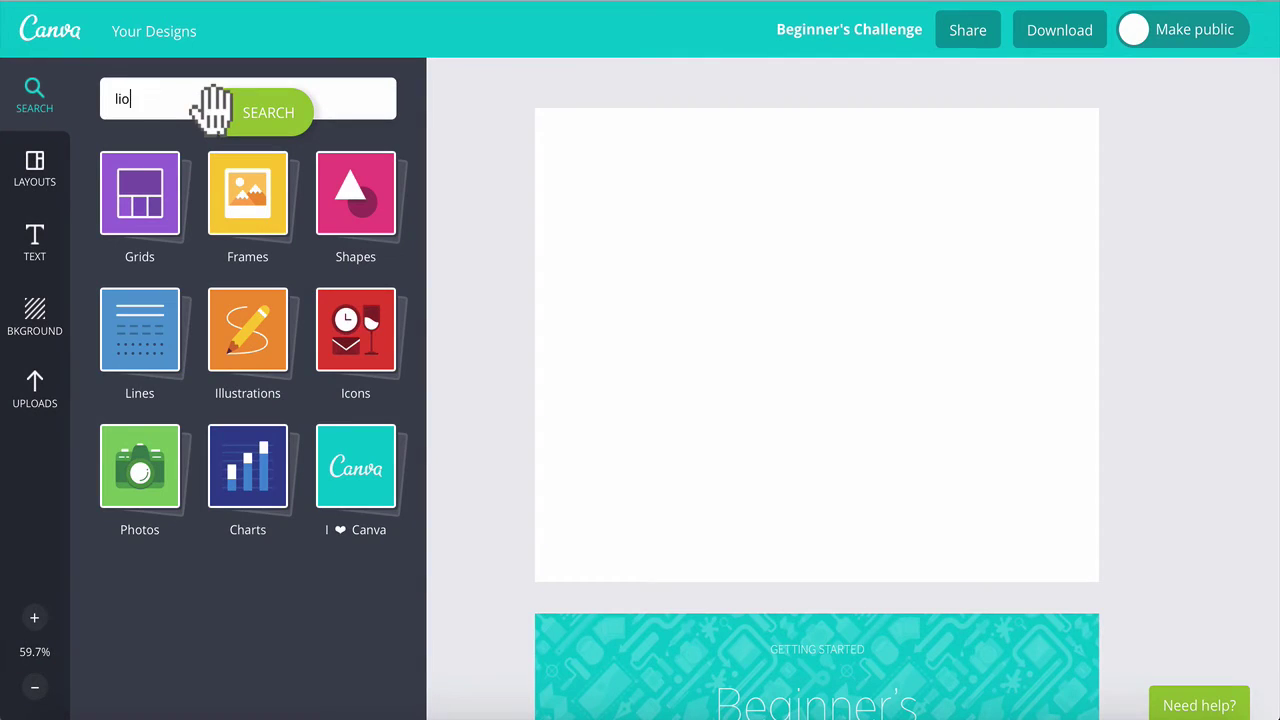
Step: Search for lion images and place an enlarged lion photo on the page's left side
{"action": "left_click", "coordinate": [213, 110]}
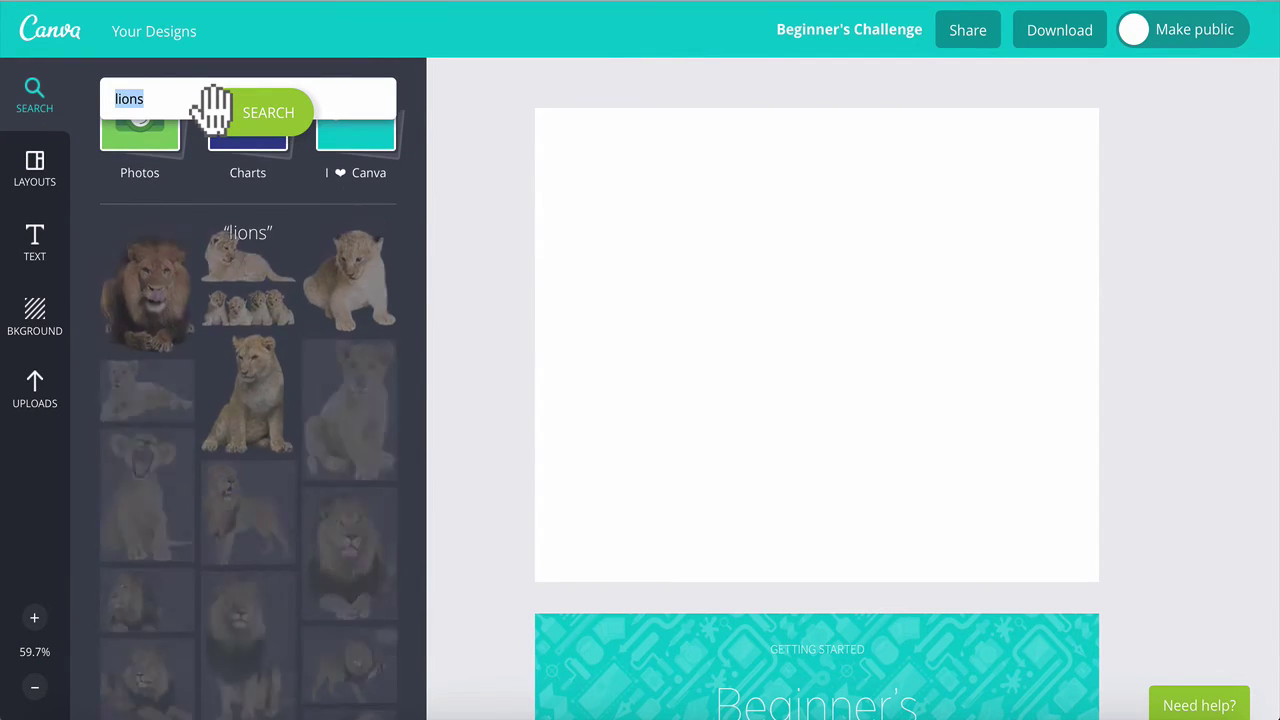
{"action": "left_click_drag", "start_coordinate": [160, 306], "coordinate": [534, 122]}
{"action": "left_click_drag", "start_coordinate": [725, 390], "coordinate": [900, 586]}
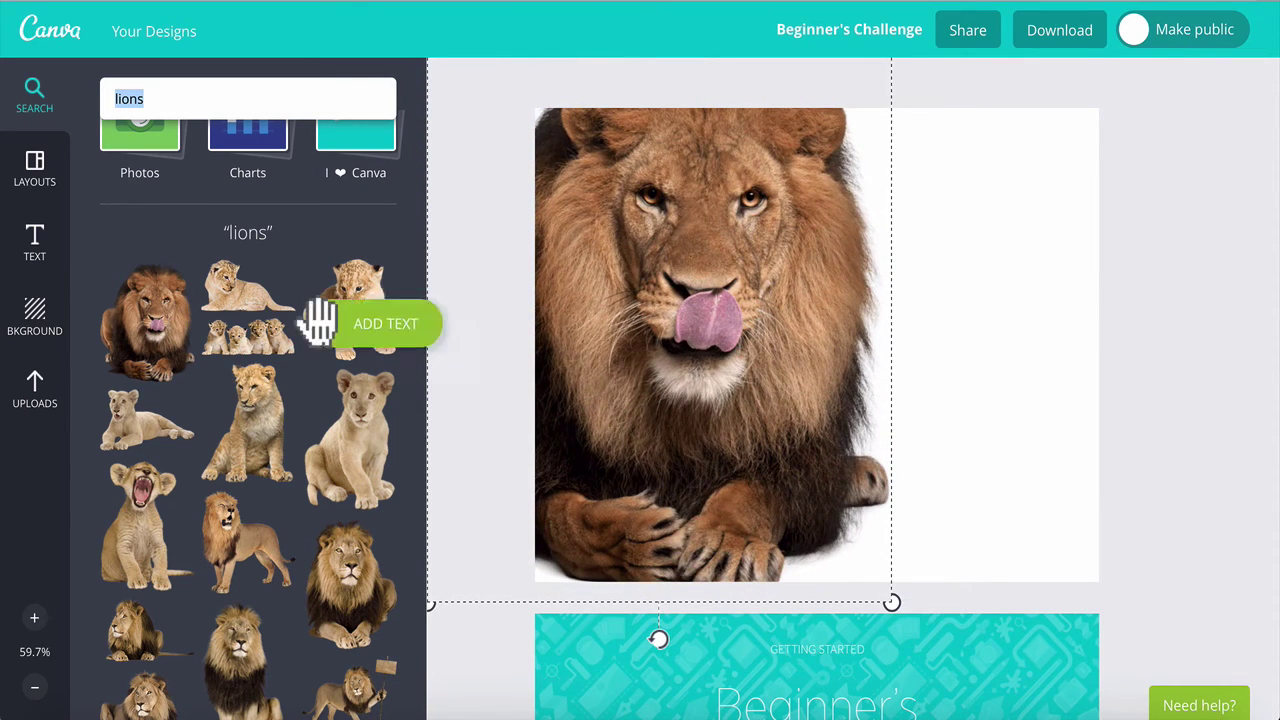
Step: Add a 'Yum' heading beside the lion and download the design as an image
{"action": "left_click", "coordinate": [38, 238]}
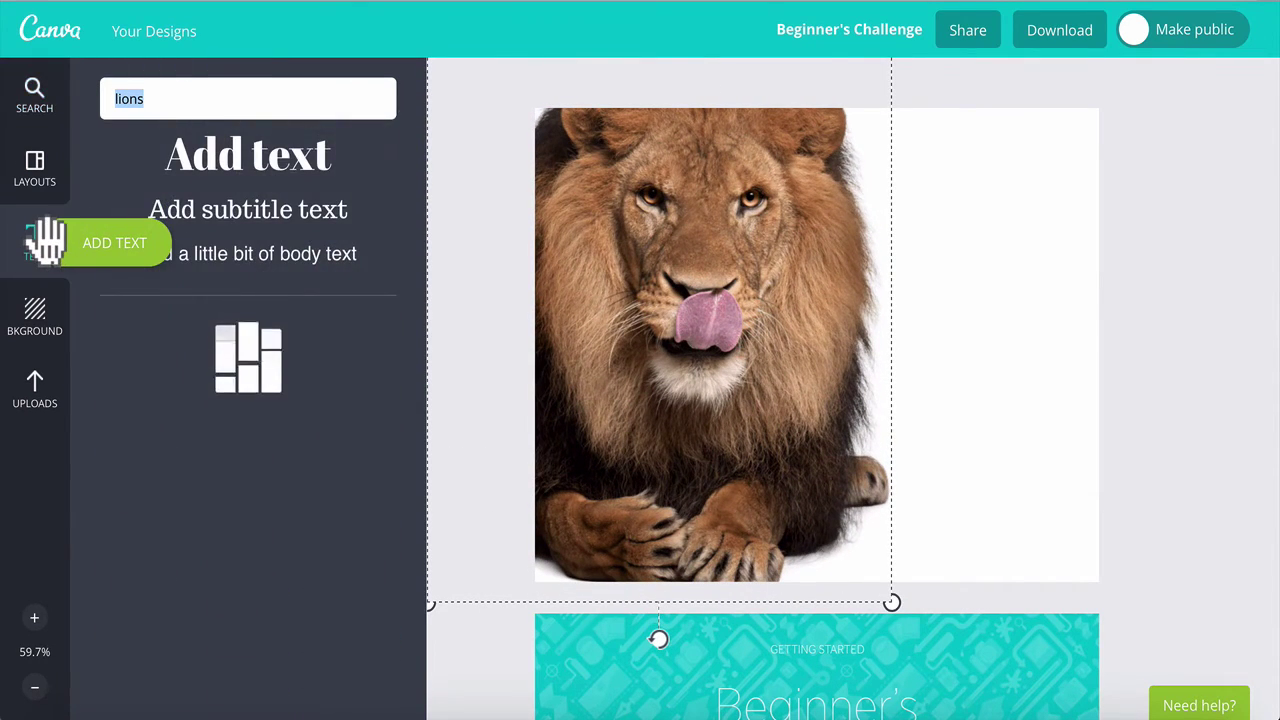
{"action": "left_click", "coordinate": [243, 180]}
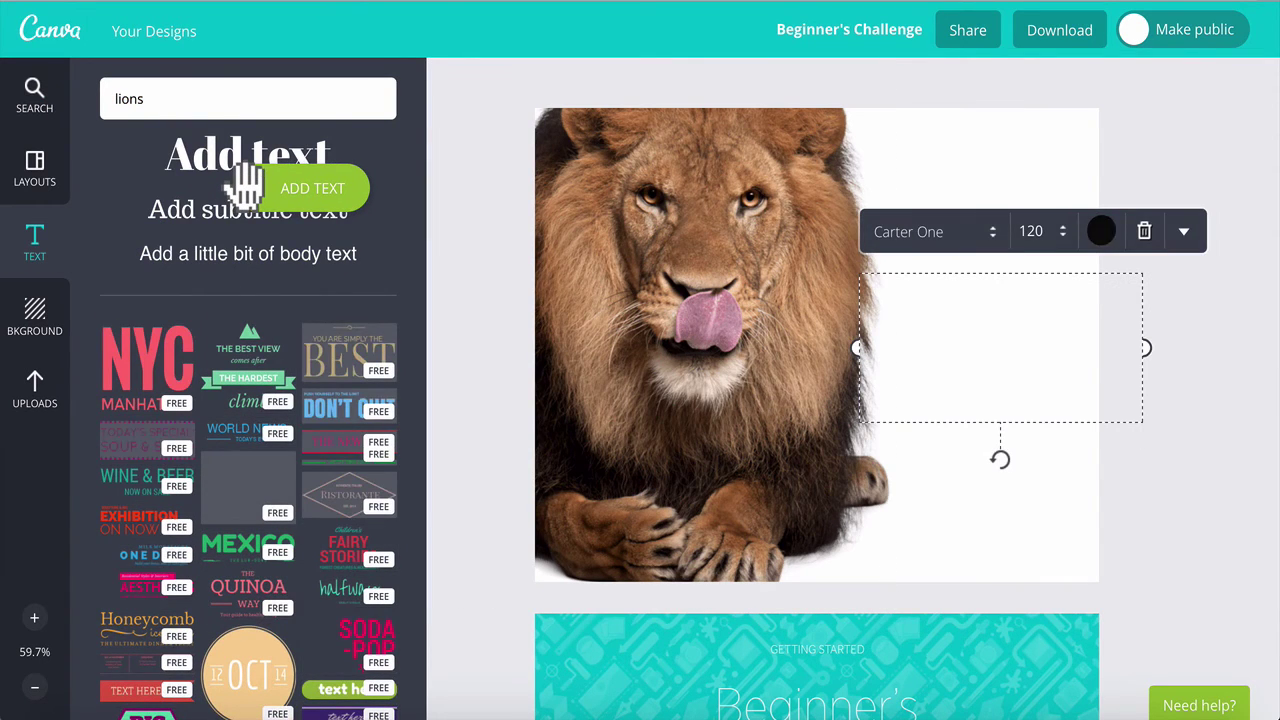
{"action": "type", "text": "Yum."}
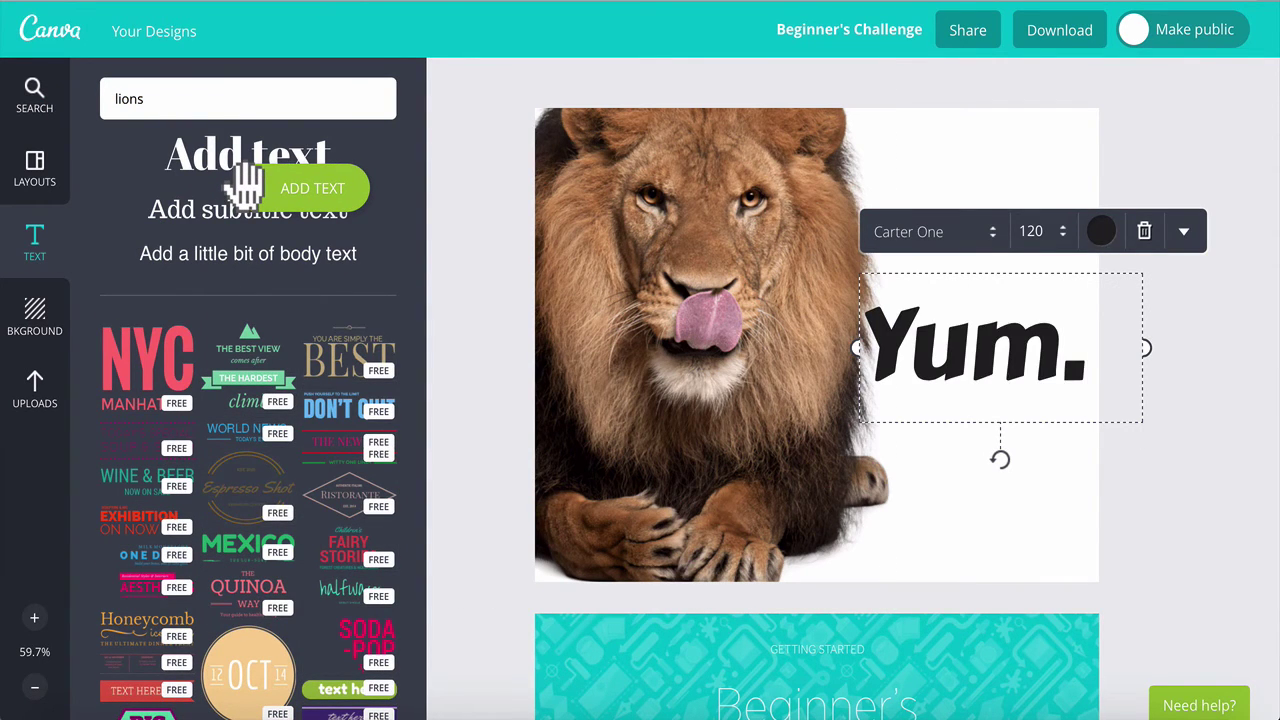
{"action": "left_click", "coordinate": [1065, 32]}
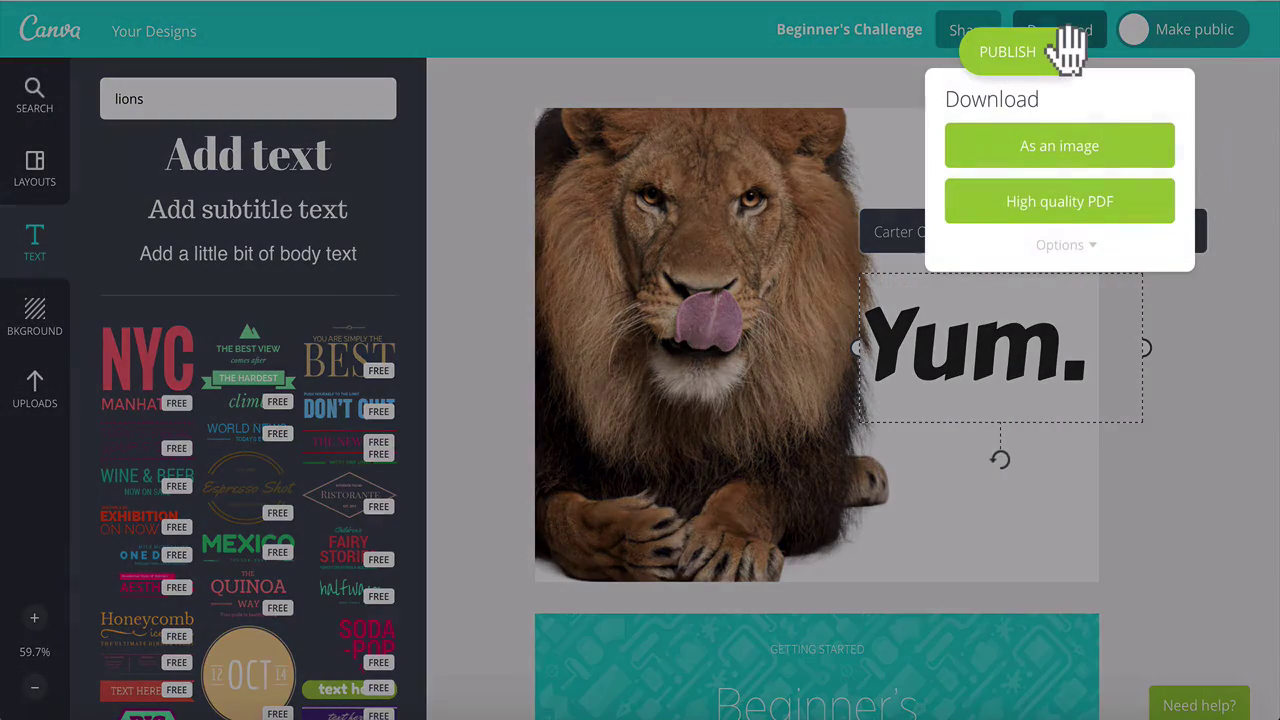
{"action": "left_click", "coordinate": [1035, 162]}
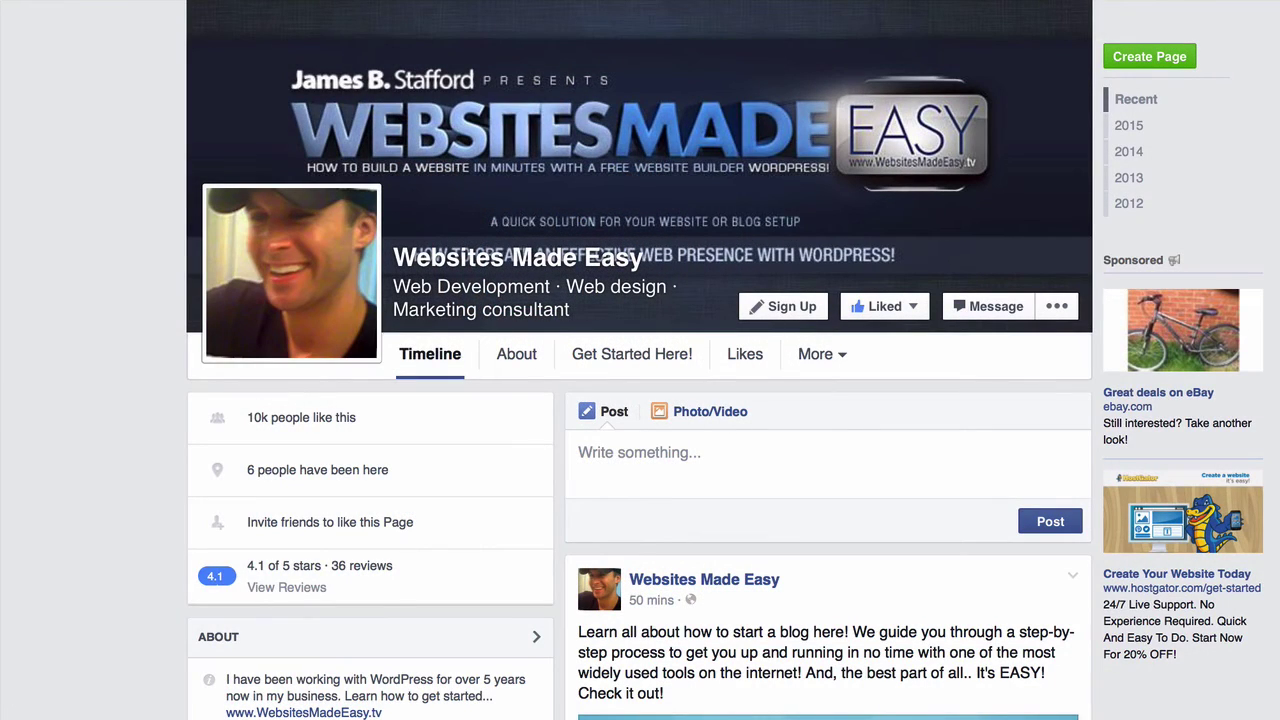
Step: Scroll the Websites Made Easy timeline down to the WordPress Blog Tutorial post
{"action": "scroll", "coordinate": [640, 400], "scroll_direction": "down", "scroll_amount": 3}
{"action": "scroll", "coordinate": [640, 400], "scroll_direction": "down", "scroll_amount": 3}
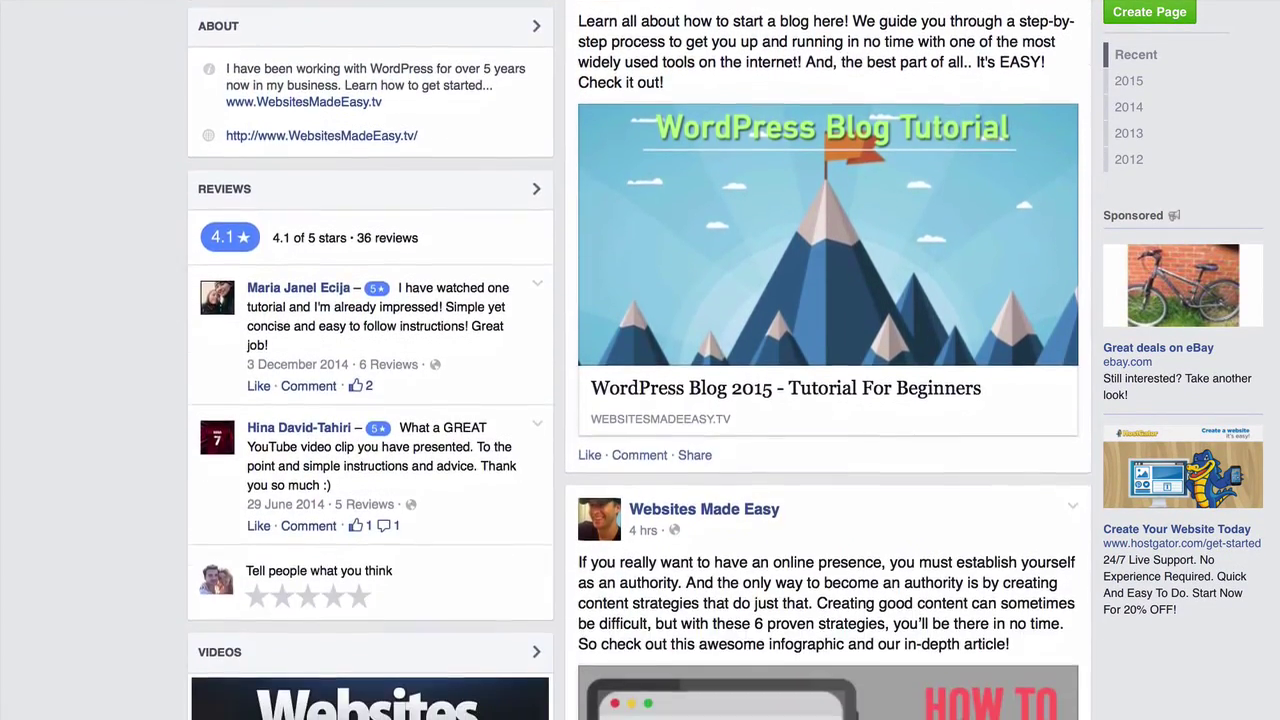
{"action": "scroll", "coordinate": [640, 400], "scroll_direction": "down", "scroll_amount": 1}
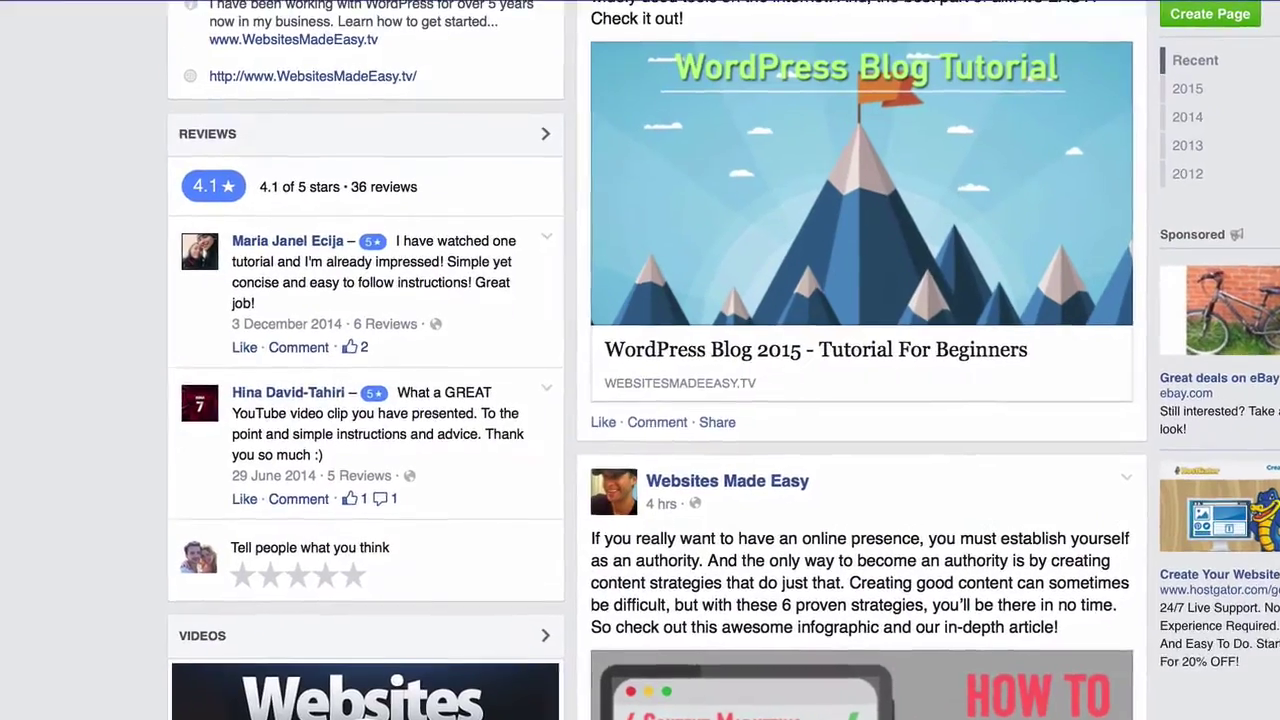